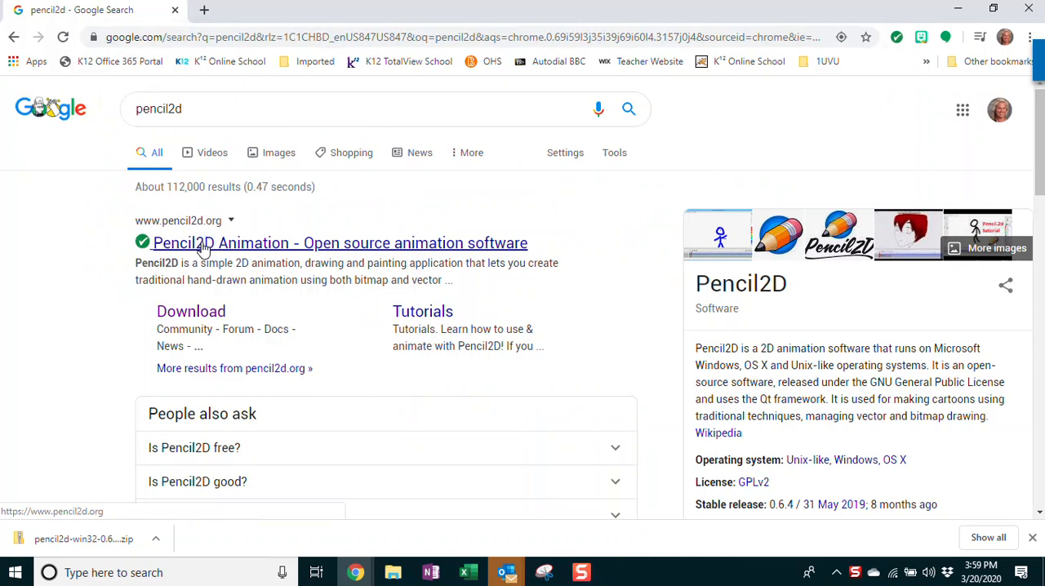
Open the Pencil2D download page and start downloading the 64-bit version for Windows 7/8/10
{"action": "left_click", "coordinate": [187, 317]}
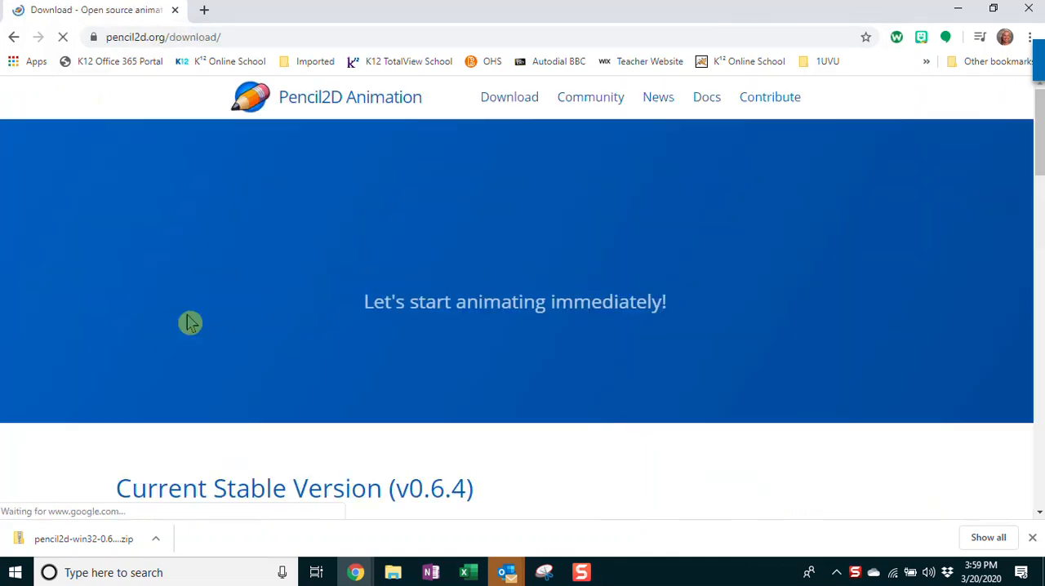
{"action": "left_click", "coordinate": [494, 101]}
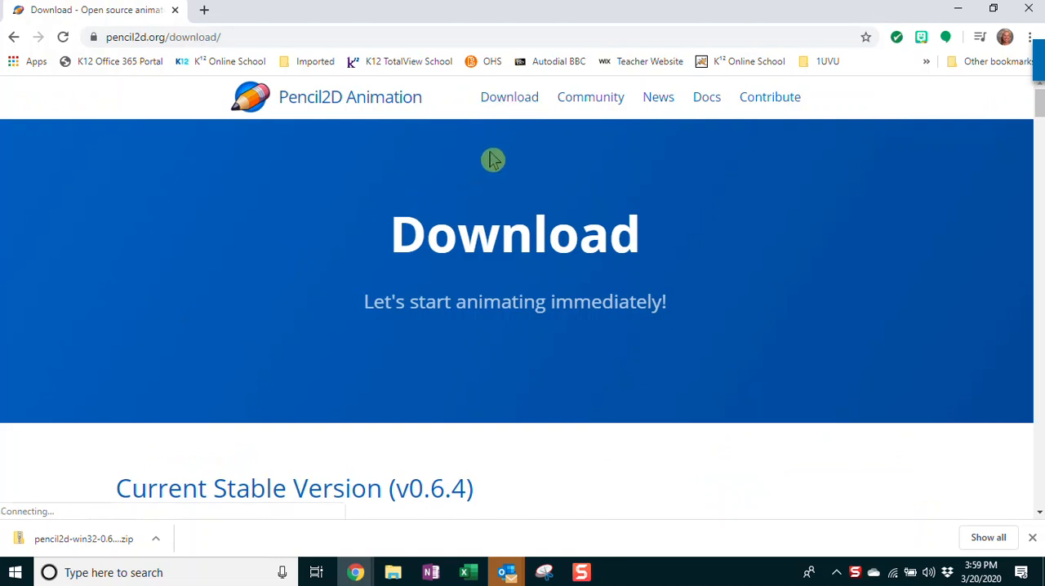
{"action": "scroll", "coordinate": [457, 188], "scroll_direction": "down", "scroll_amount": 4}
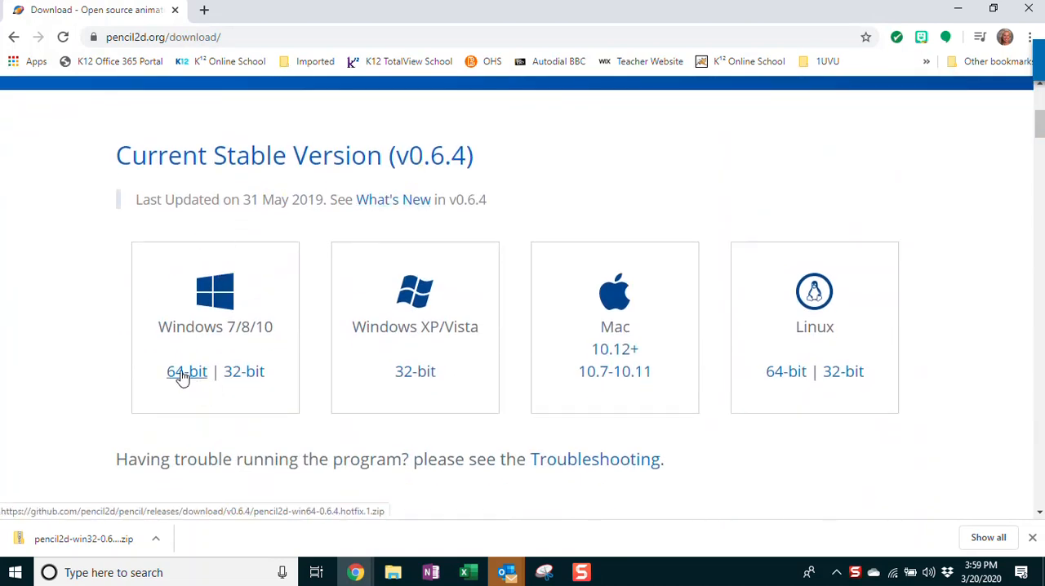
{"action": "left_click", "coordinate": [169, 380]}
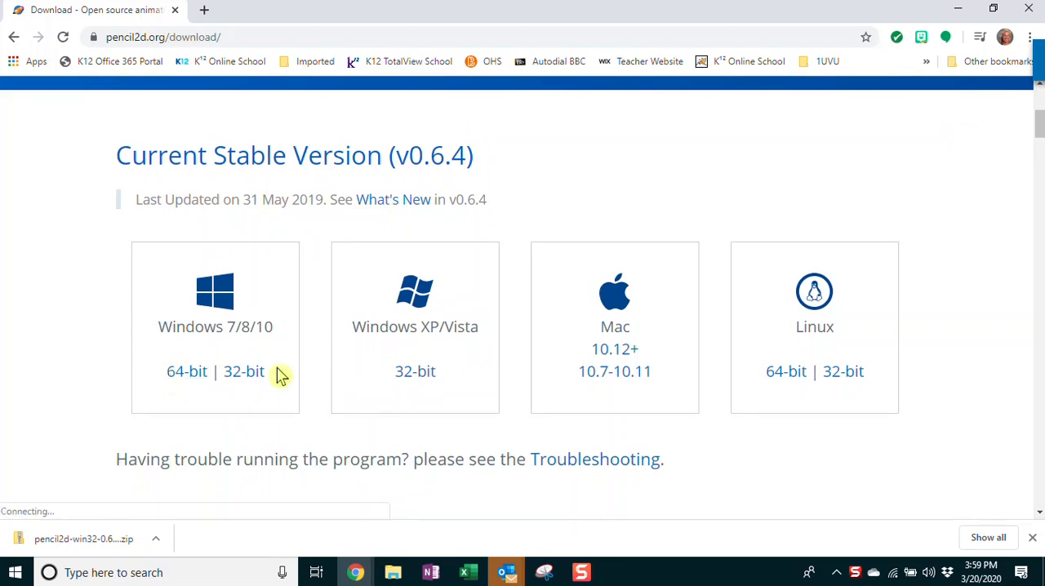
{"action": "left_click", "coordinate": [242, 380]}
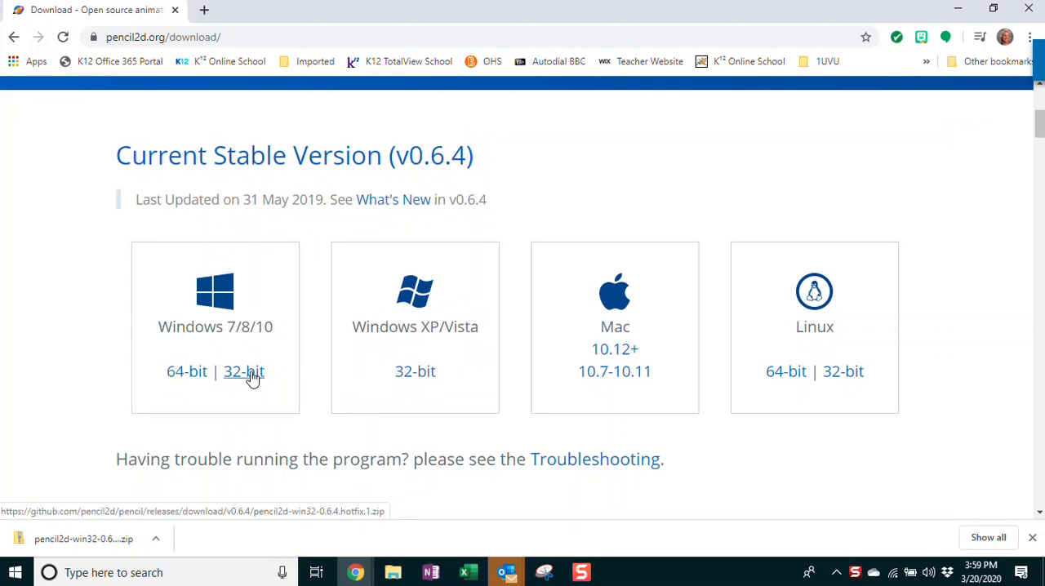
{"action": "left_click", "coordinate": [173, 377]}
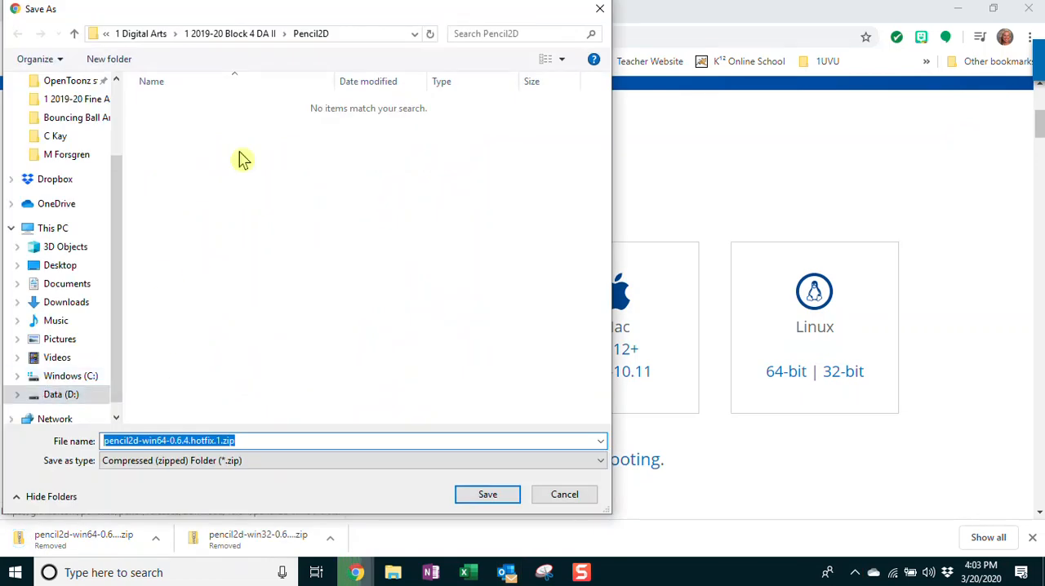
Save pencil2d-win64-0.6.4.hotfix.1.zip on Data (D:) in Data D Drive > 1 Digital Arts > 1 2019-20 Block 4 DA II > Pencil2D
{"action": "left_click", "coordinate": [57, 396]}
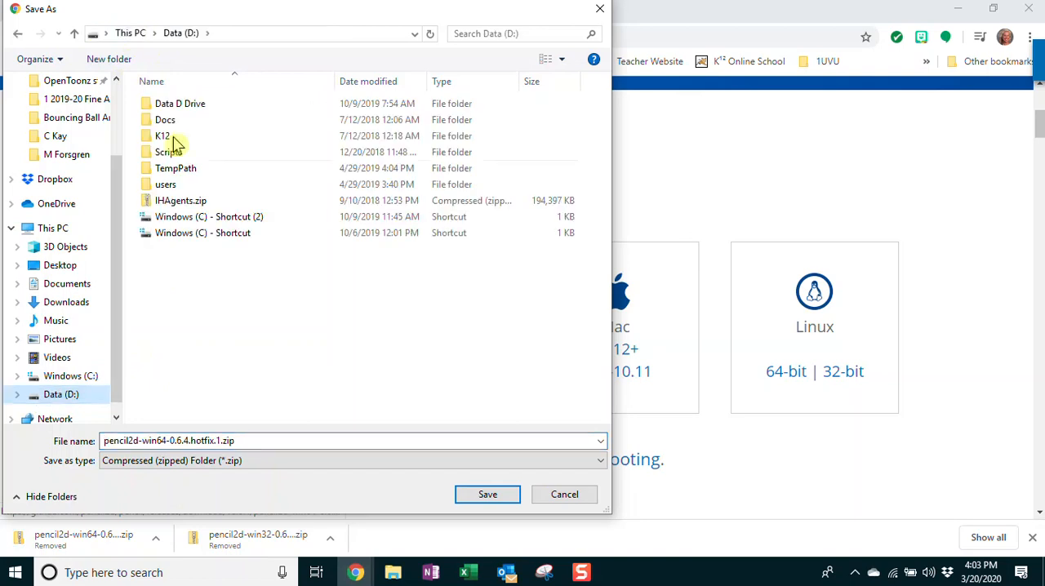
{"action": "double_click", "coordinate": [179, 105]}
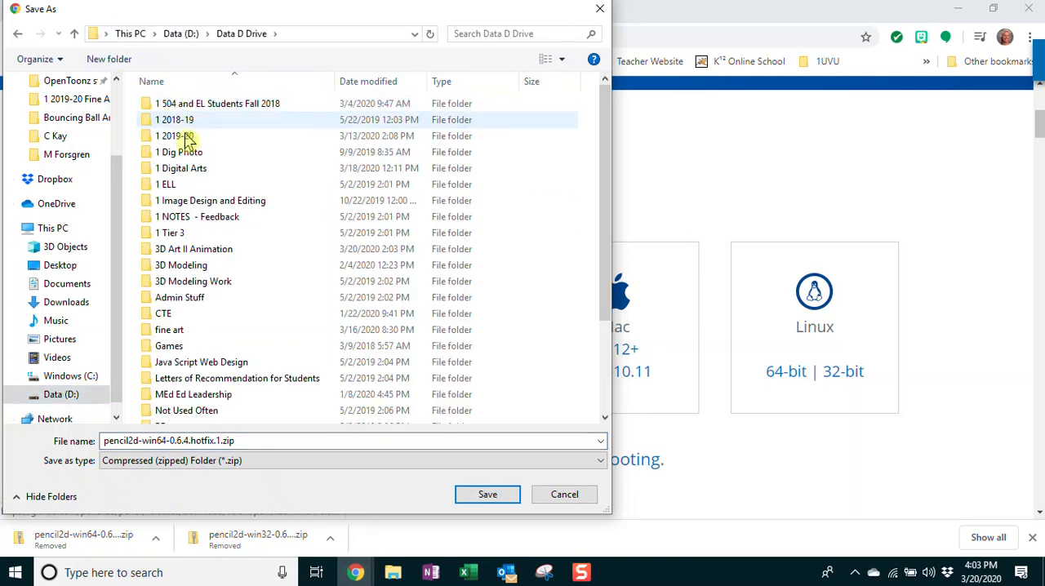
{"action": "double_click", "coordinate": [189, 168]}
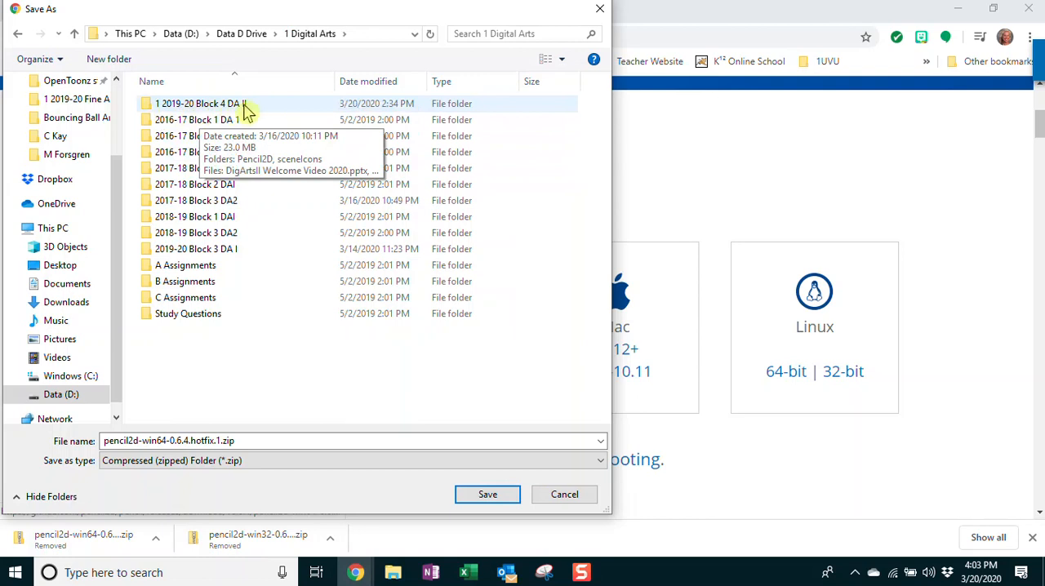
{"action": "double_click", "coordinate": [202, 104]}
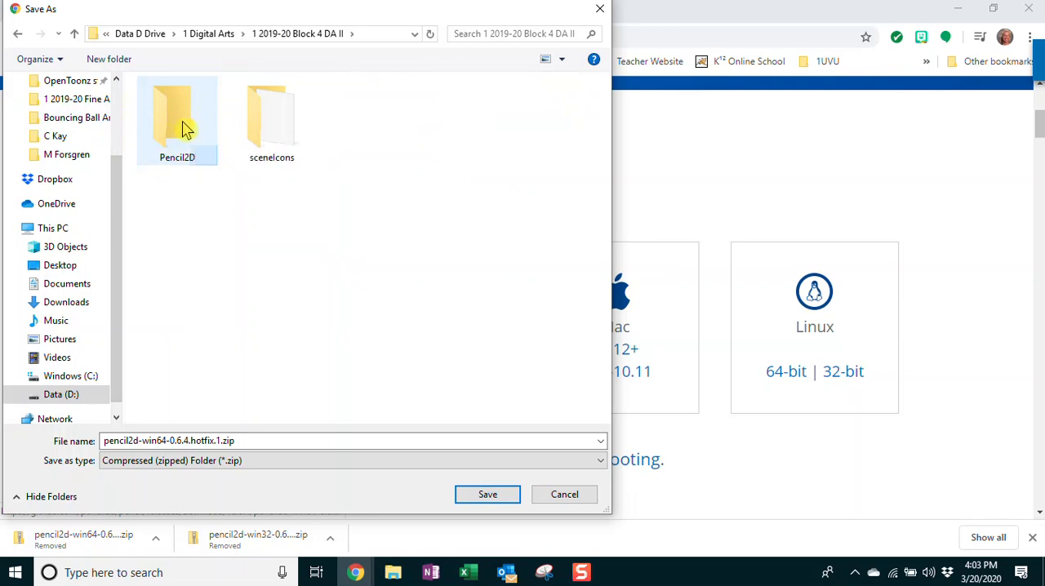
{"action": "double_click", "coordinate": [186, 129]}
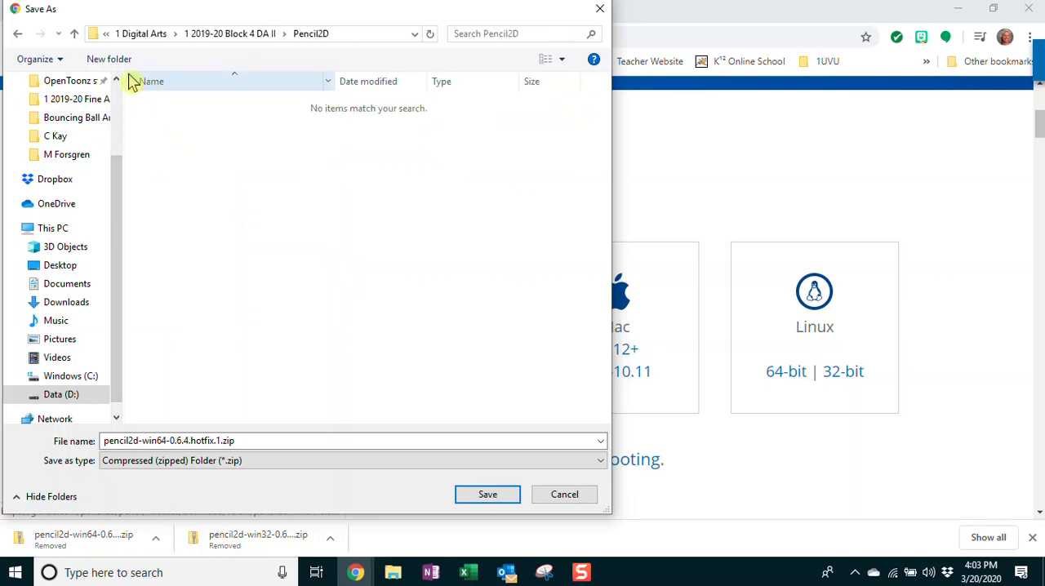
{"action": "left_click", "coordinate": [485, 496]}
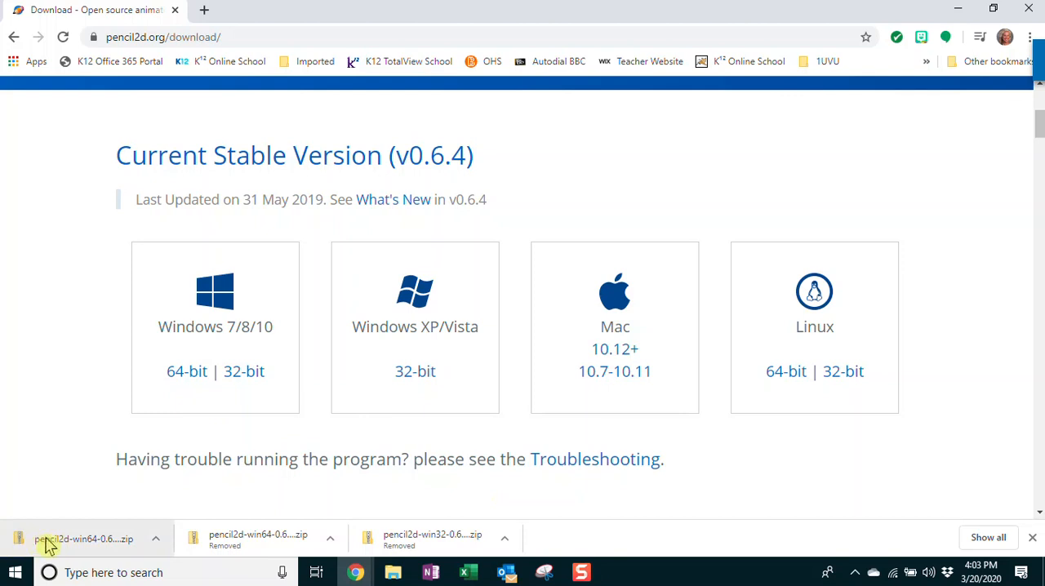
Show the downloaded Pencil2D zip in its folder and extract all its files to the default destination
{"action": "left_click", "coordinate": [156, 539]}
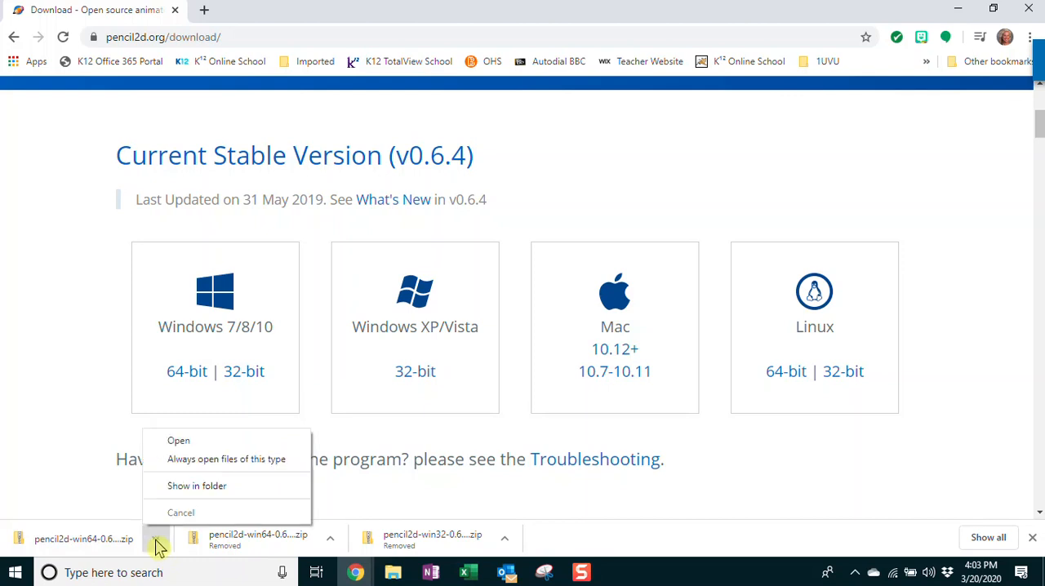
{"action": "left_click", "coordinate": [202, 488]}
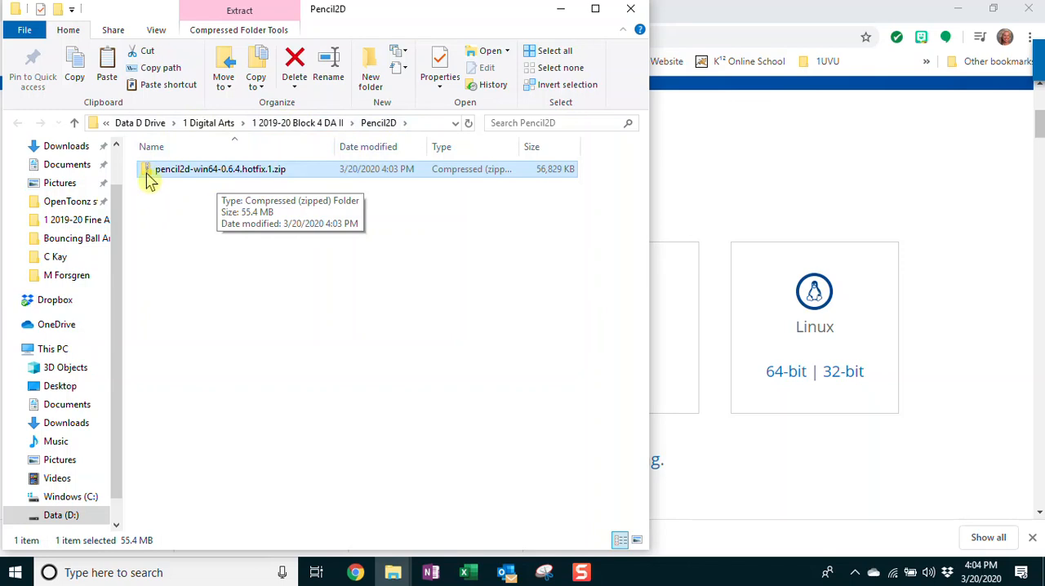
{"action": "right_click", "coordinate": [203, 170]}
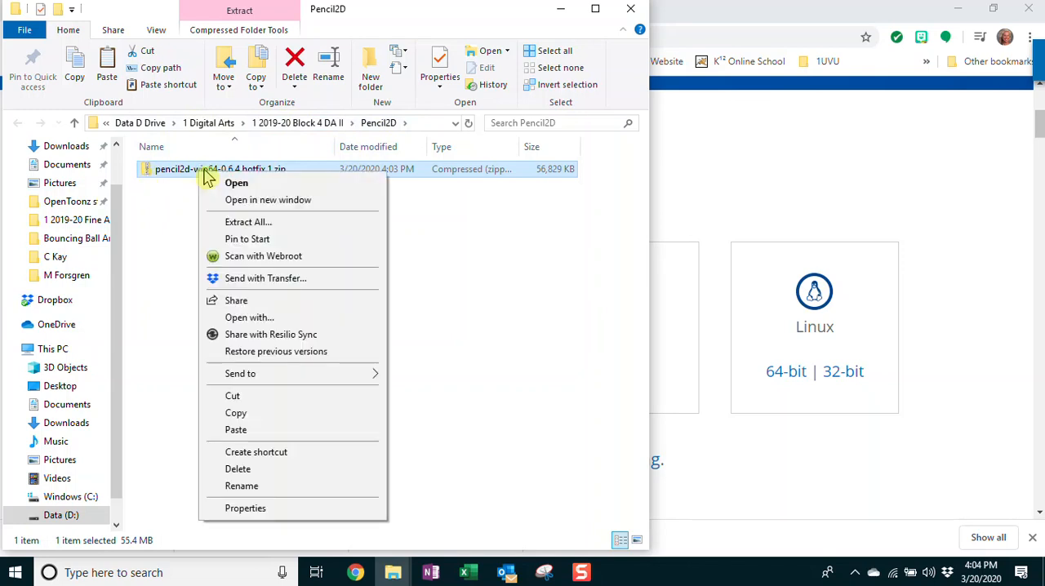
{"action": "left_click", "coordinate": [269, 223]}
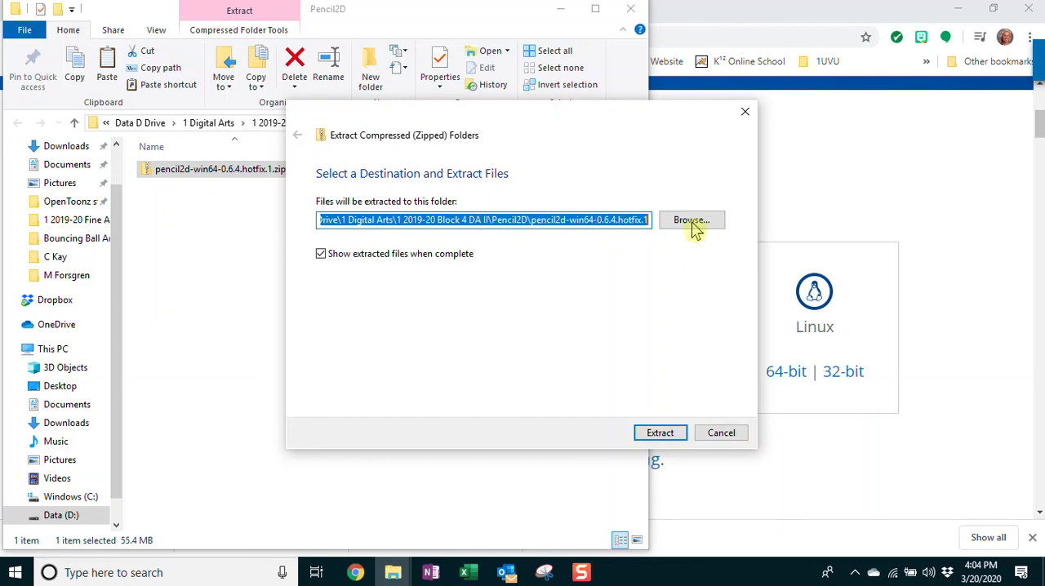
{"action": "left_click", "coordinate": [657, 434]}
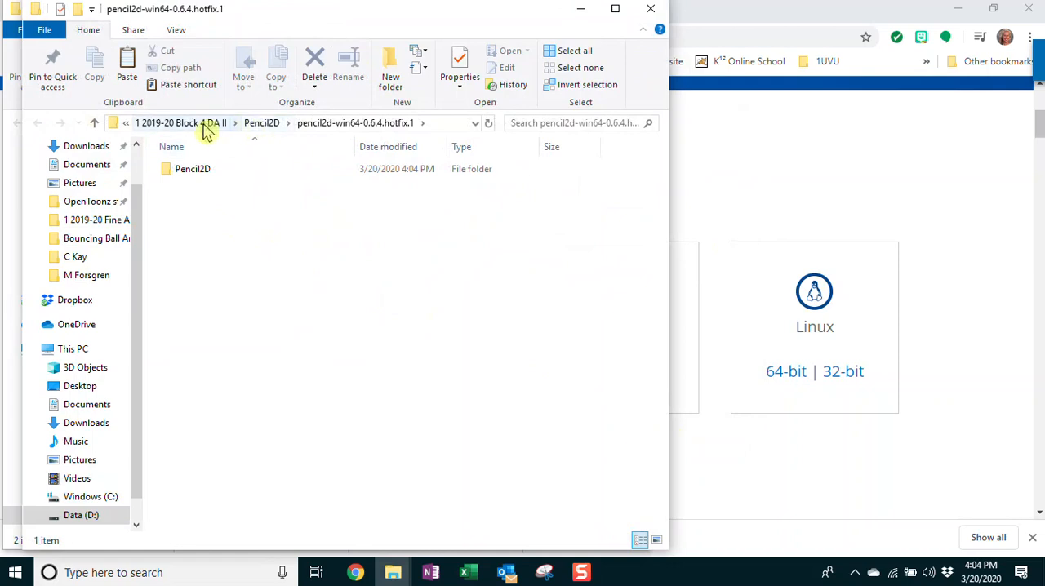
Return to the parent Pencil2D folder and delete pencil2d-win64-0.6.4.hotfix.1.zip
{"action": "left_click", "coordinate": [262, 128]}
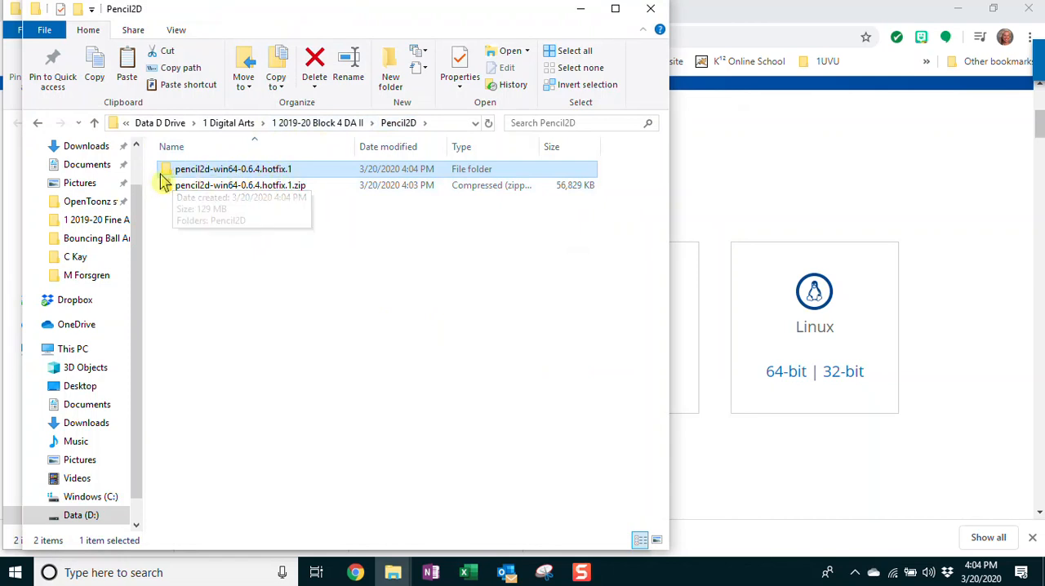
{"action": "left_click", "coordinate": [206, 188]}
{"action": "right_click", "coordinate": [211, 195]}
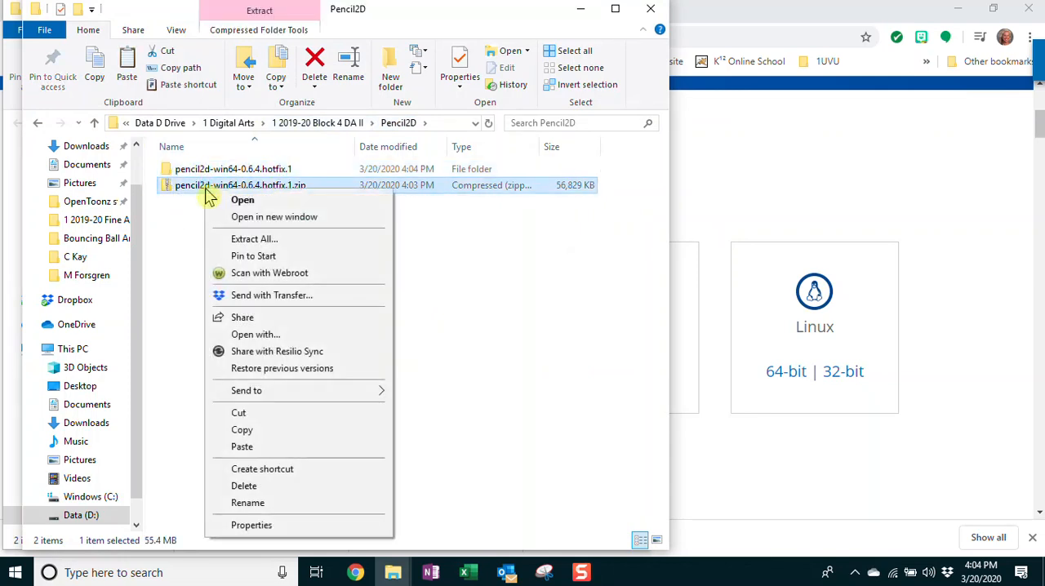
{"action": "left_click", "coordinate": [243, 486]}
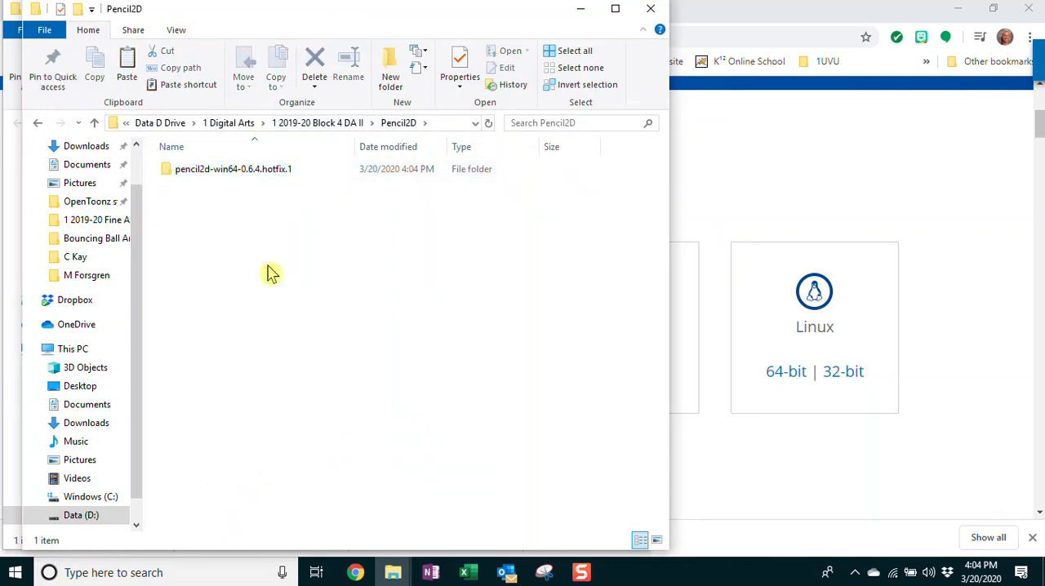
Launch pencil2d.exe from the Pencil2D folder inside the extracted pencil2d-win64-0.6.4.hotfix.1 folder
{"action": "double_click", "coordinate": [193, 180]}
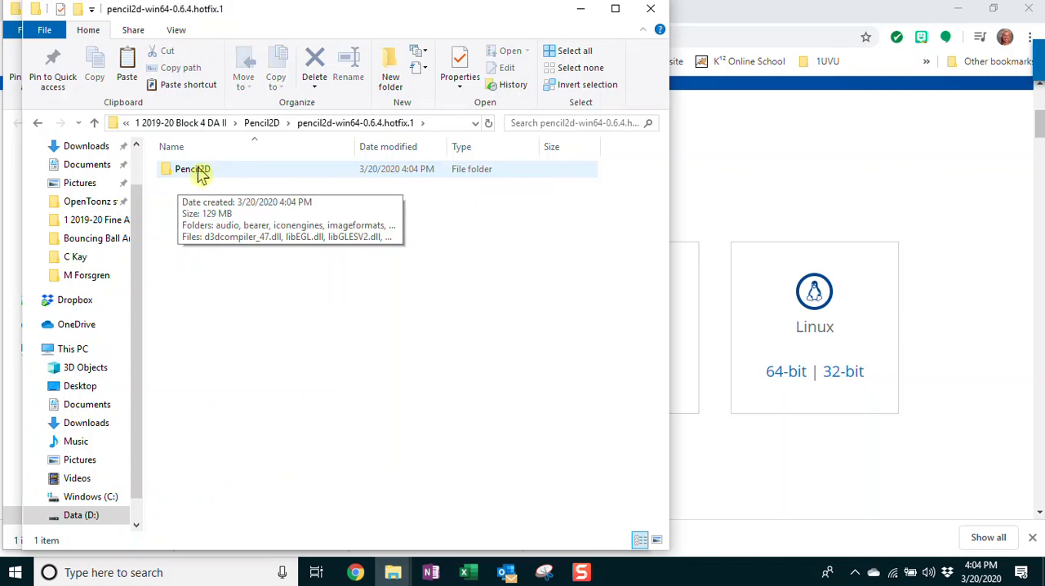
{"action": "double_click", "coordinate": [202, 175]}
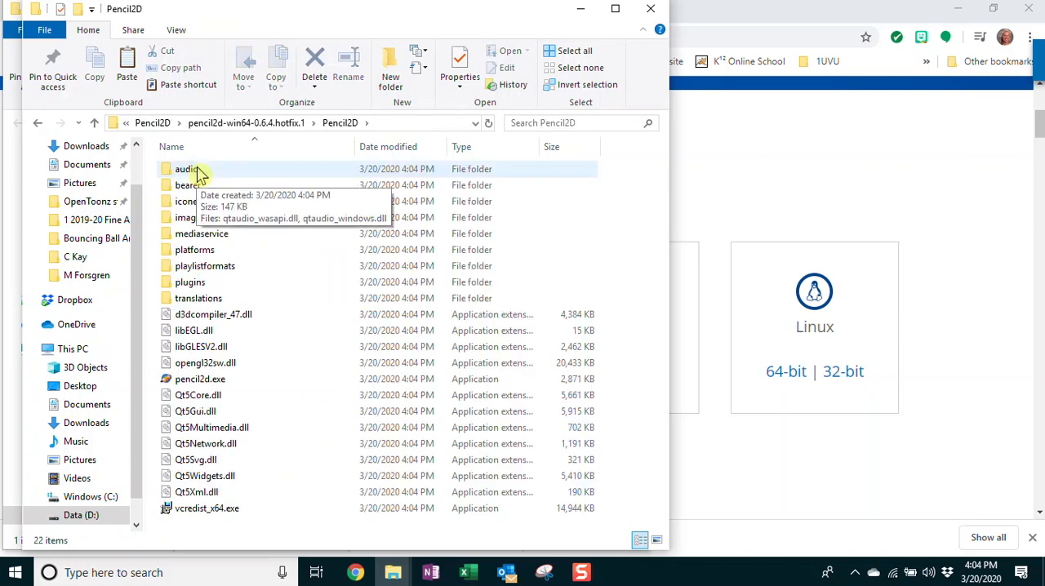
{"action": "double_click", "coordinate": [186, 382]}
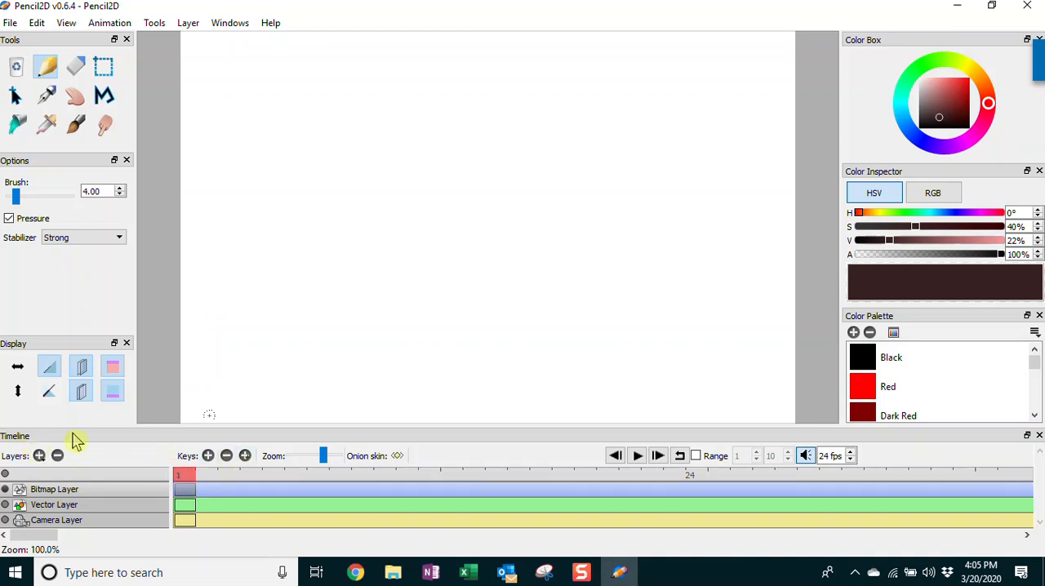
Scrub through the timeline frames and return the playhead to frame 1
{"action": "left_click", "coordinate": [206, 480]}
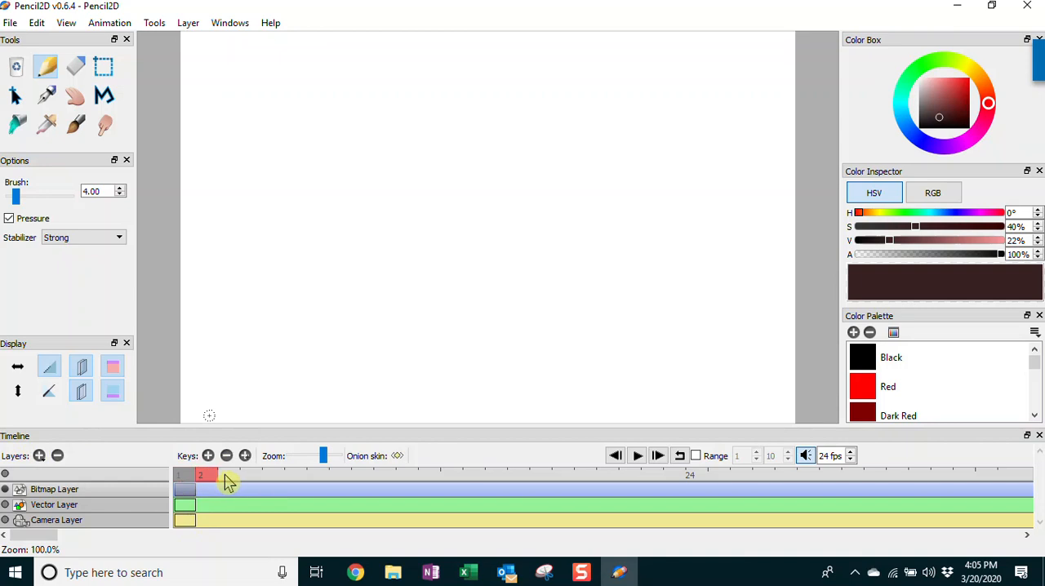
{"action": "left_click", "coordinate": [231, 481]}
{"action": "left_click_drag", "start_coordinate": [254, 481], "coordinate": [415, 483]}
{"action": "left_click", "coordinate": [200, 477]}
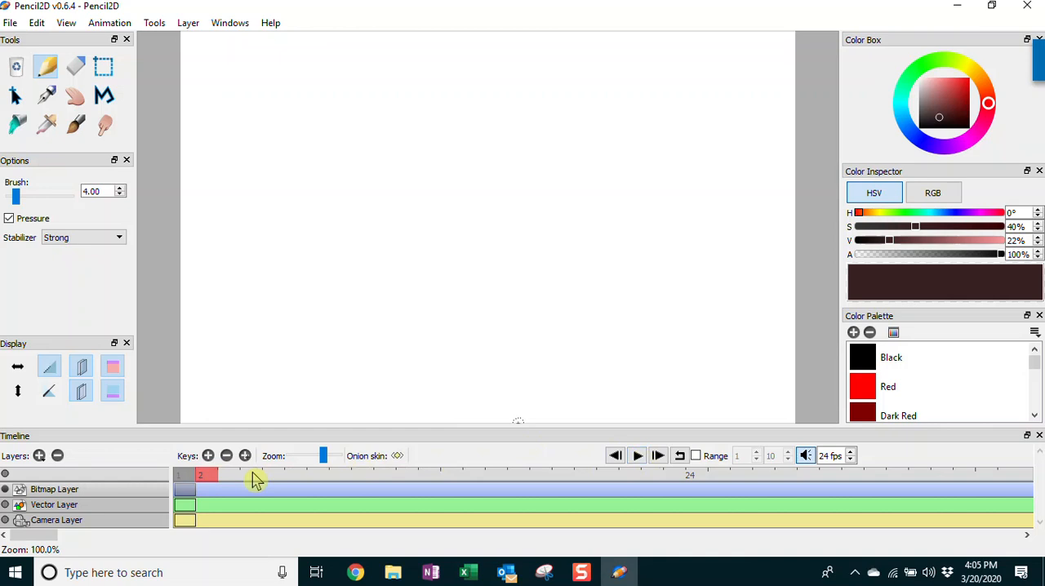
{"action": "left_click", "coordinate": [186, 478]}
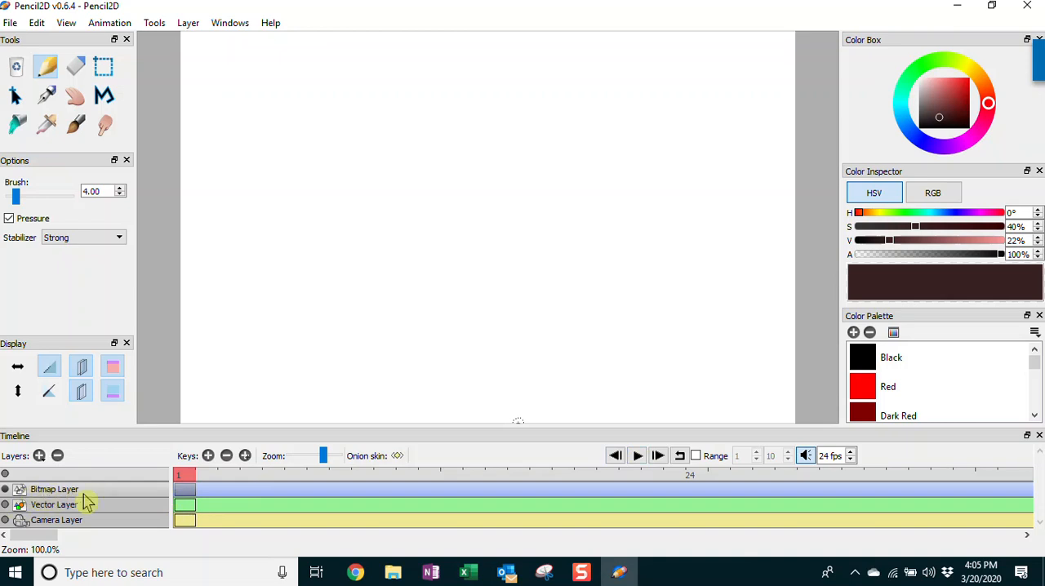
Draw a circle with the Pencil tool near the canvas's upper-left corner on Bitmap Layer frame 1, and add frame 2
{"action": "left_click", "coordinate": [187, 491]}
{"action": "left_click", "coordinate": [48, 72]}
{"action": "mouse_move", "coordinate": [261, 117]}
{"action": "left_mouse_down"}
{"action": "mouse_move", "coordinate": [200, 146]}
{"action": "mouse_move", "coordinate": [211, 173]}
{"action": "mouse_move", "coordinate": [257, 186]}
{"action": "mouse_move", "coordinate": [275, 178]}
{"action": "mouse_move", "coordinate": [269, 121]}
{"action": "left_mouse_up"}
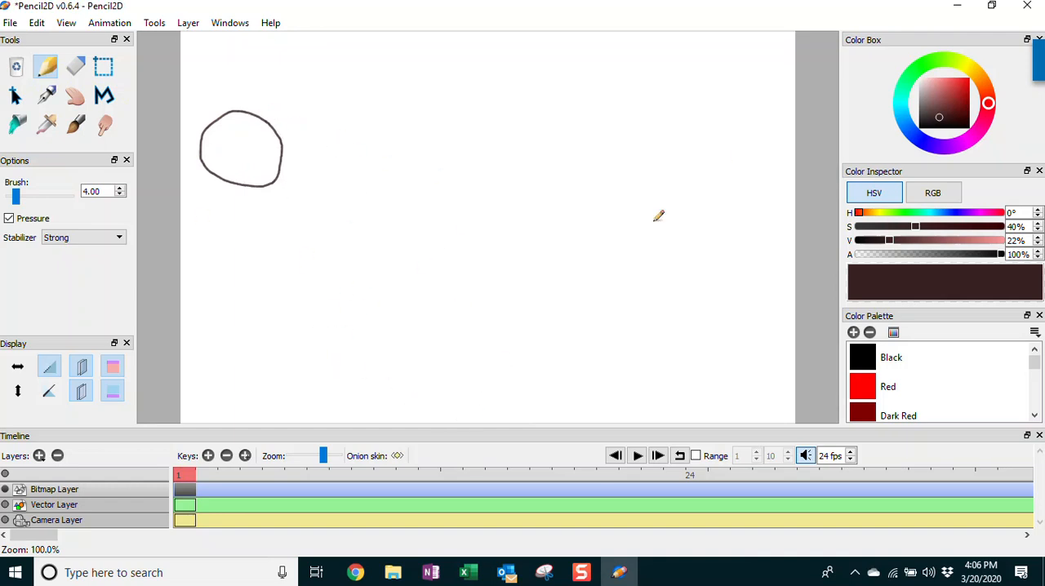
{"action": "left_click", "coordinate": [187, 483]}
{"action": "left_click", "coordinate": [210, 457]}
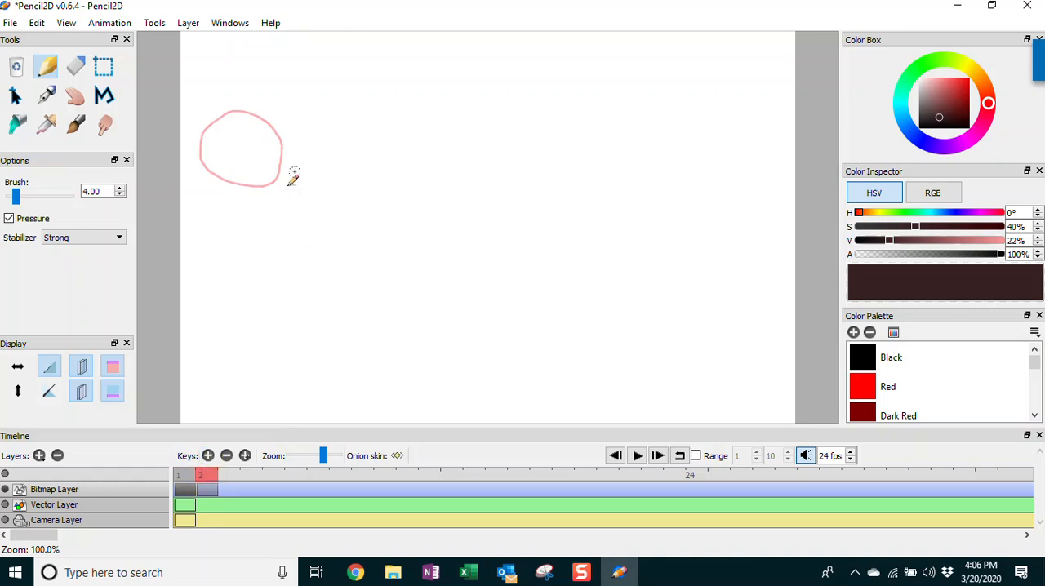
{"action": "left_click", "coordinate": [185, 486]}
Switch the previous-frame onion skin and its red colour off and back on
{"action": "left_click", "coordinate": [81, 369]}
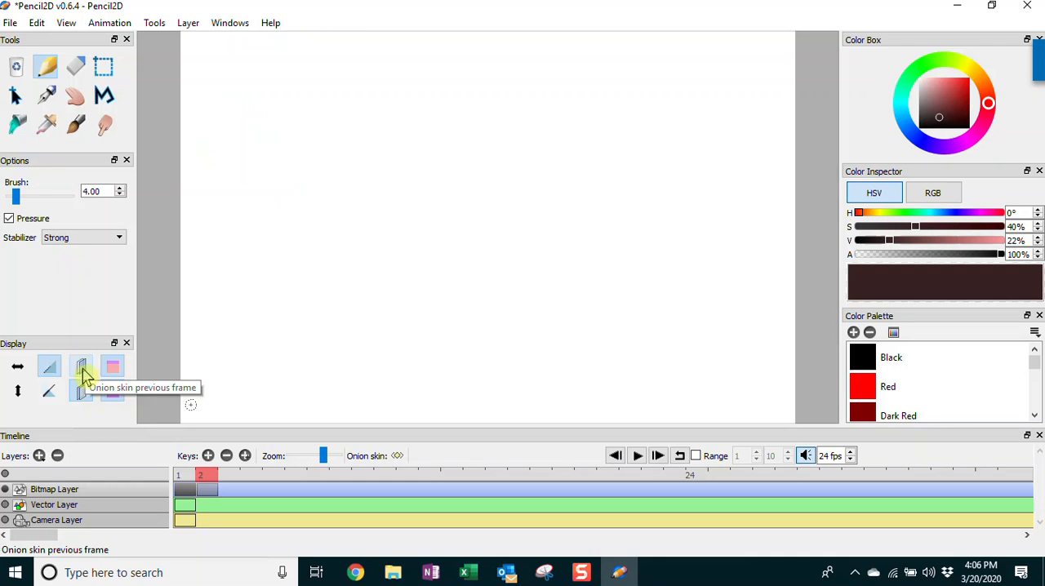
{"action": "left_click", "coordinate": [81, 369]}
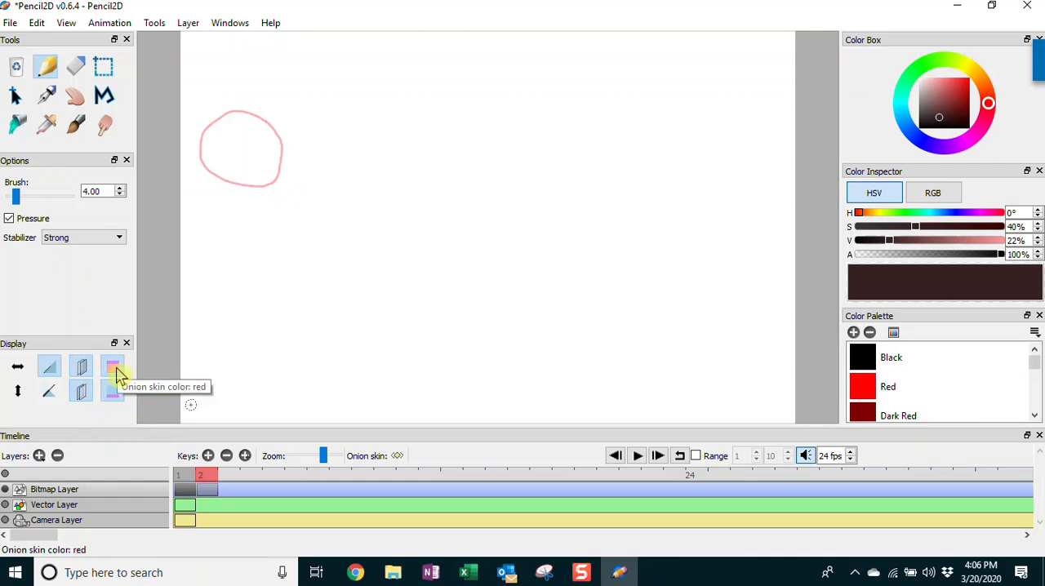
{"action": "left_click", "coordinate": [117, 375]}
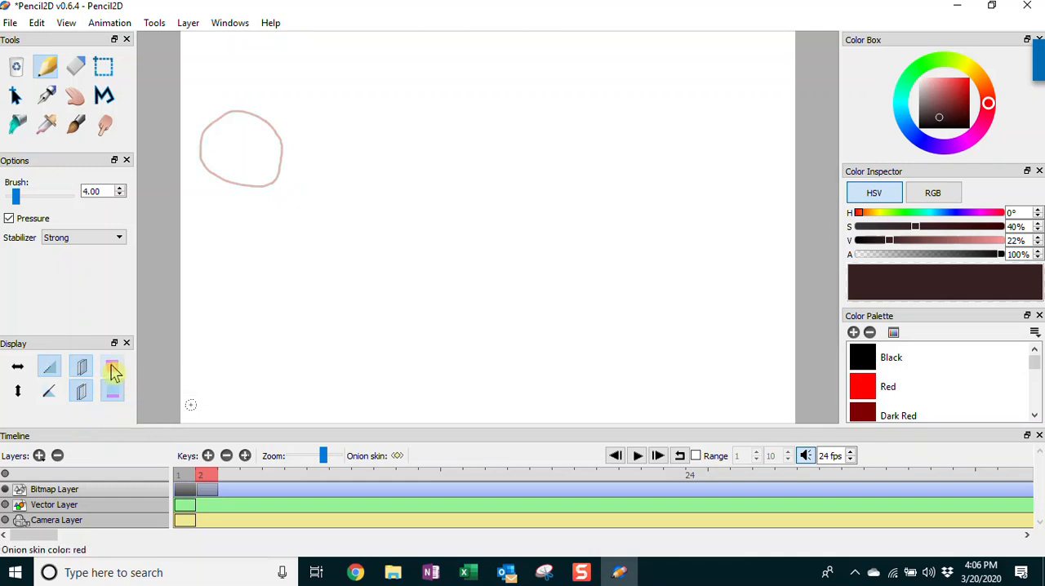
{"action": "left_click", "coordinate": [115, 372]}
{"action": "left_click", "coordinate": [114, 372]}
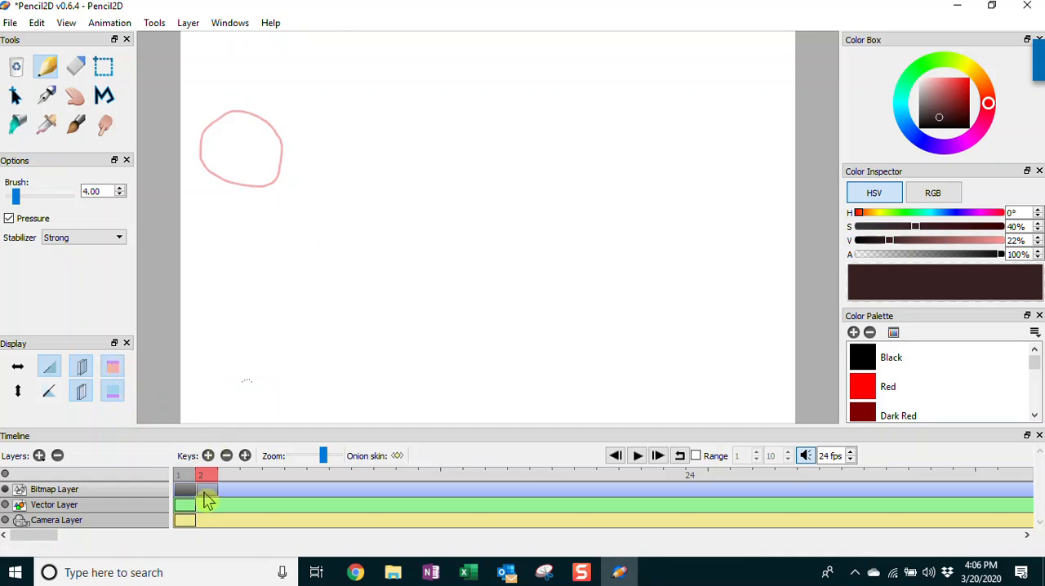
Draw a circle on frame 2 slightly below and to the right of the onion-skinned one, and add frame 3
{"action": "mouse_move", "coordinate": [311, 171]}
{"action": "left_mouse_down"}
{"action": "mouse_move", "coordinate": [290, 158]}
{"action": "mouse_move", "coordinate": [260, 159]}
{"action": "mouse_move", "coordinate": [236, 181]}
{"action": "mouse_move", "coordinate": [230, 214]}
{"action": "mouse_move", "coordinate": [247, 230]}
{"action": "mouse_move", "coordinate": [281, 234]}
{"action": "mouse_move", "coordinate": [320, 219]}
{"action": "mouse_move", "coordinate": [314, 168]}
{"action": "left_mouse_up"}
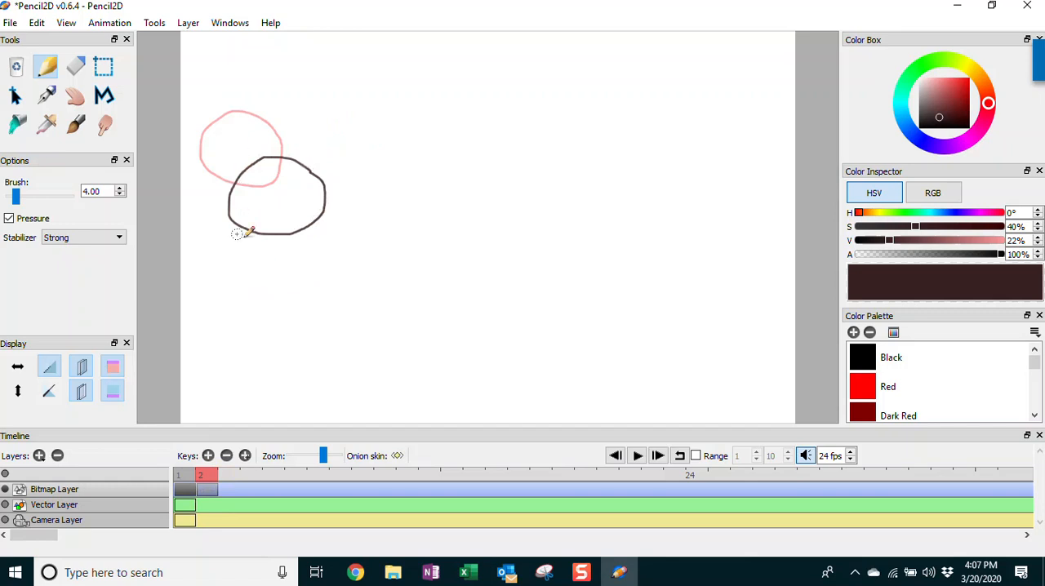
{"action": "left_click", "coordinate": [209, 456]}
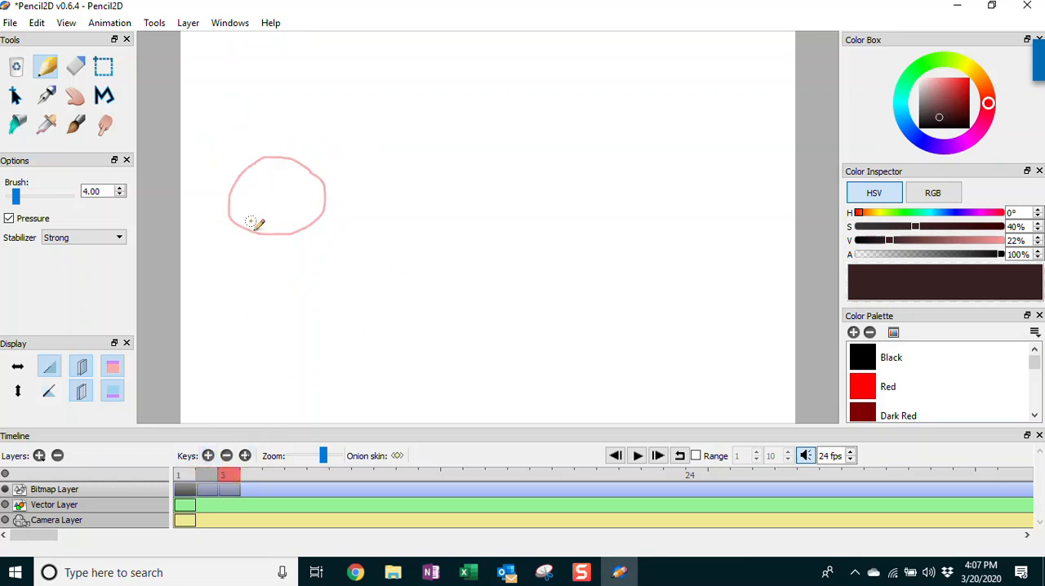
Draw a circle on frame 3 slightly below and to the right of the onion-skinned one, and return to frame 2
{"action": "mouse_move", "coordinate": [340, 220]}
{"action": "left_mouse_down"}
{"action": "mouse_move", "coordinate": [296, 212]}
{"action": "mouse_move", "coordinate": [268, 241]}
{"action": "mouse_move", "coordinate": [267, 262]}
{"action": "mouse_move", "coordinate": [319, 287]}
{"action": "mouse_move", "coordinate": [339, 277]}
{"action": "mouse_move", "coordinate": [338, 216]}
{"action": "left_mouse_up"}
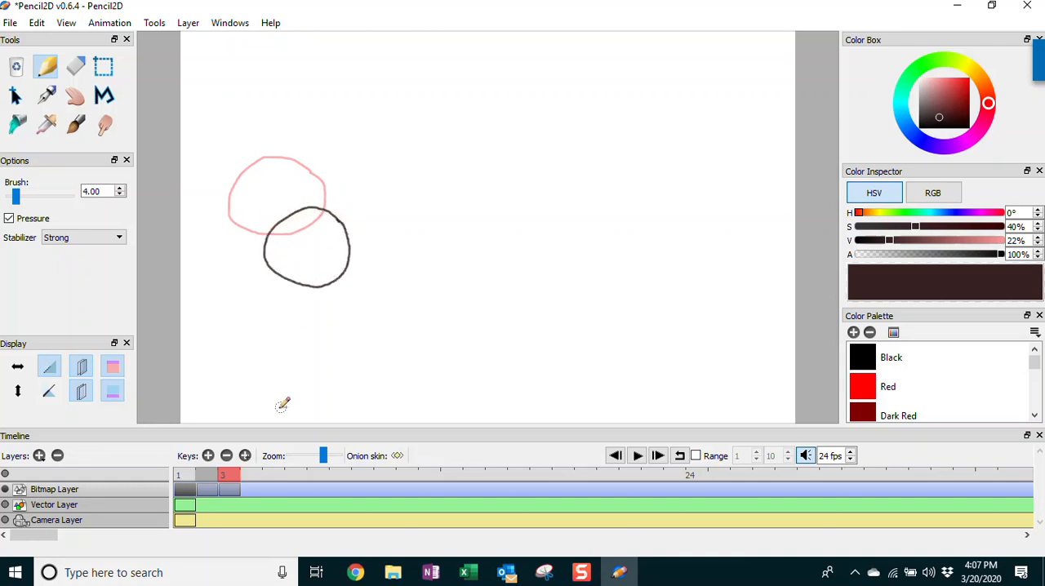
{"action": "left_click", "coordinate": [235, 486]}
{"action": "left_click", "coordinate": [209, 477]}
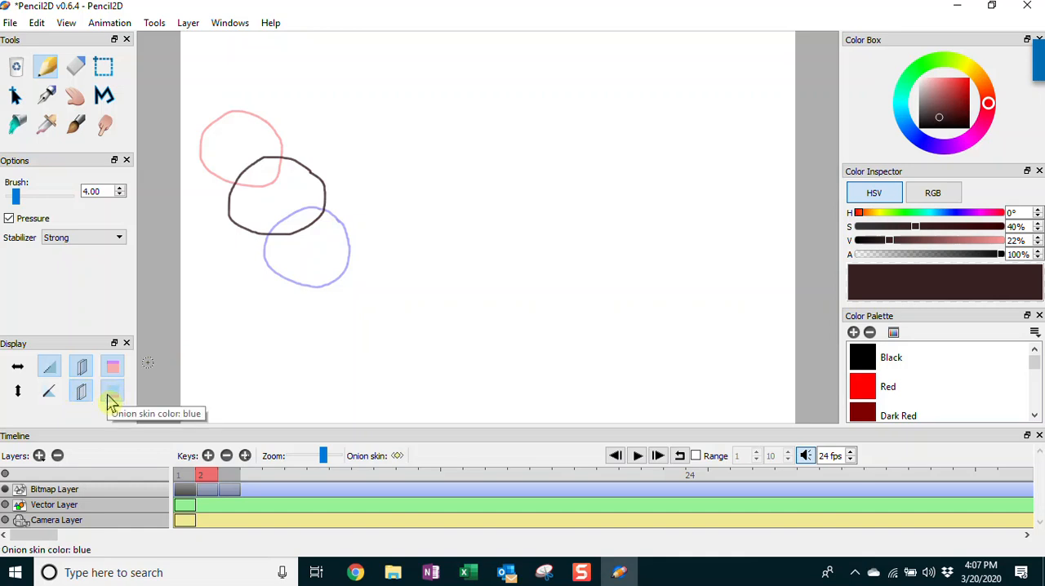
{"action": "left_click", "coordinate": [112, 400]}
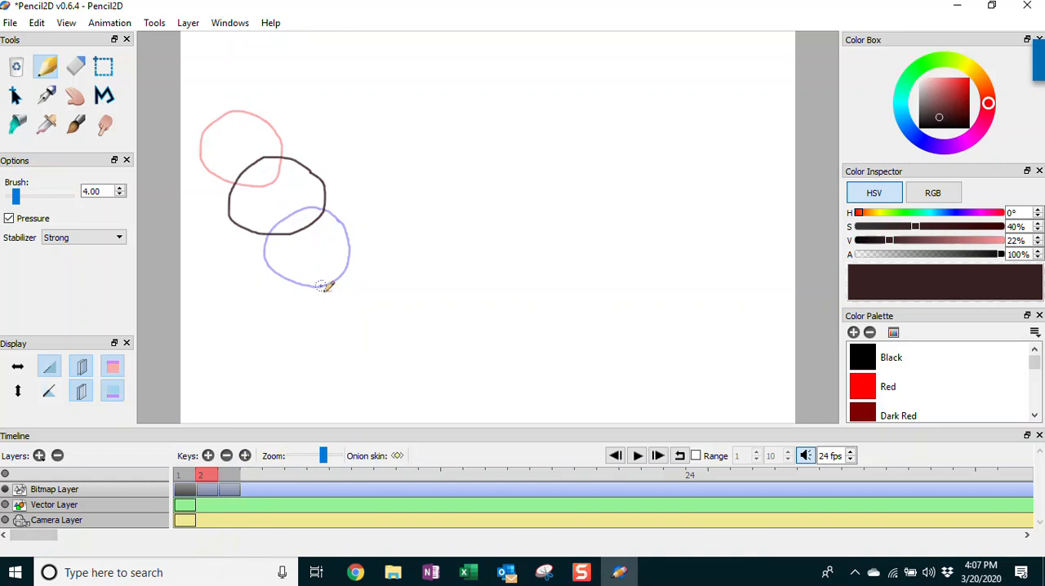
Open the Tools preferences containing the onion skin settings, moving the dialog clear of the drawn circles
{"action": "left_click", "coordinate": [38, 23]}
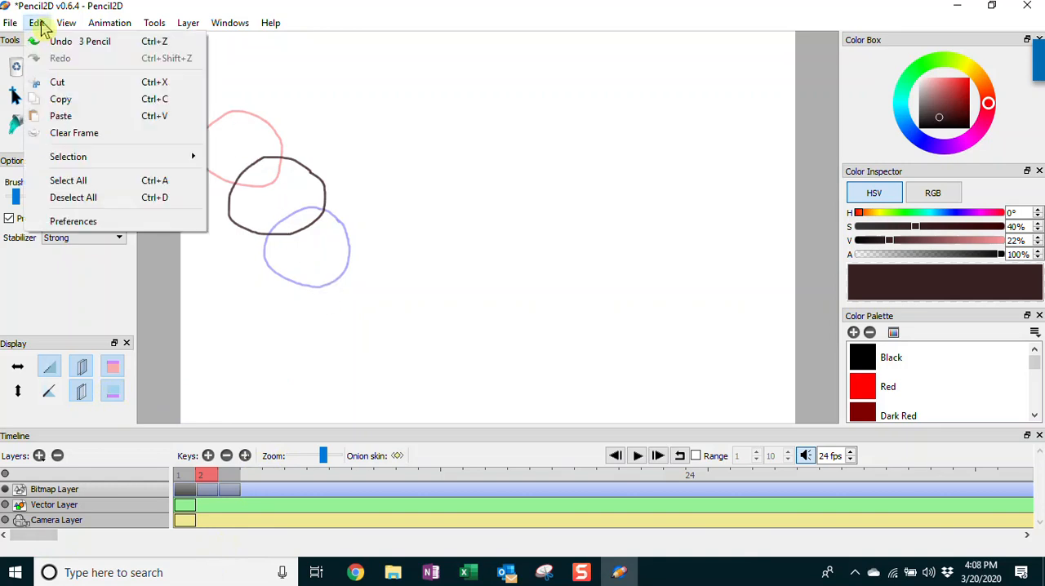
{"action": "left_click", "coordinate": [57, 222]}
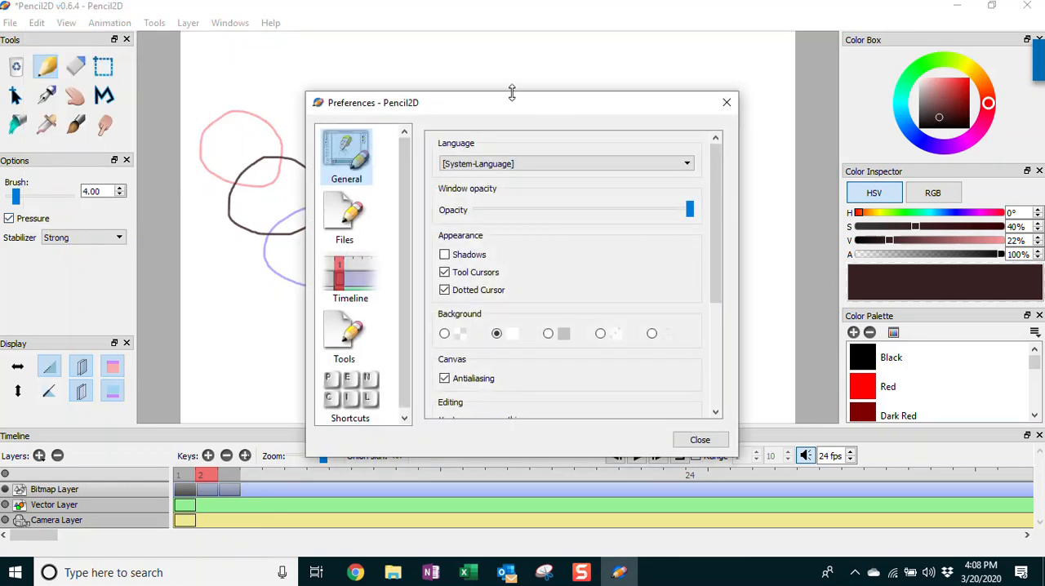
{"action": "left_click_drag", "start_coordinate": [527, 107], "coordinate": [595, 55]}
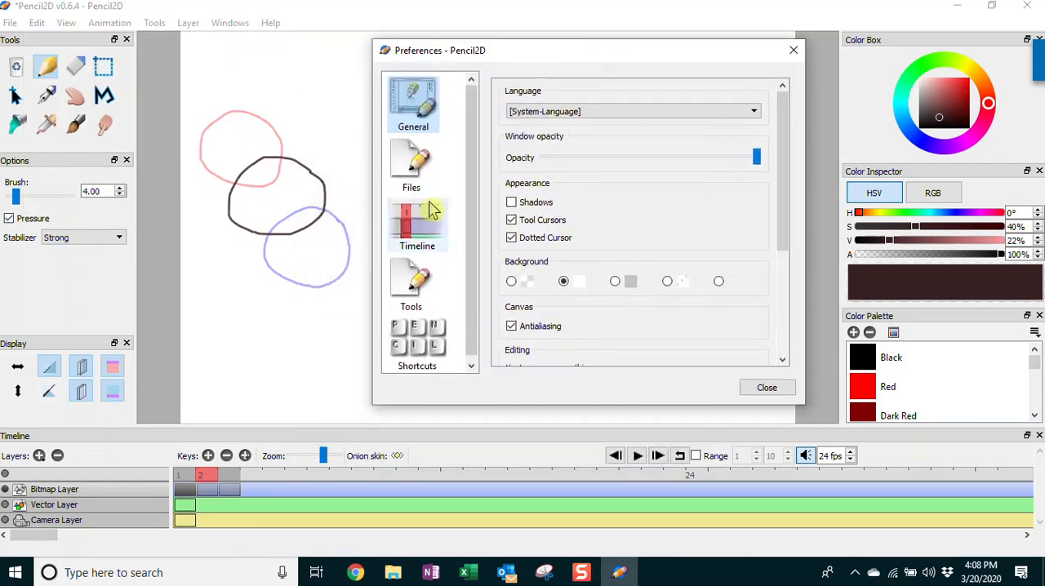
{"action": "left_click", "coordinate": [422, 283]}
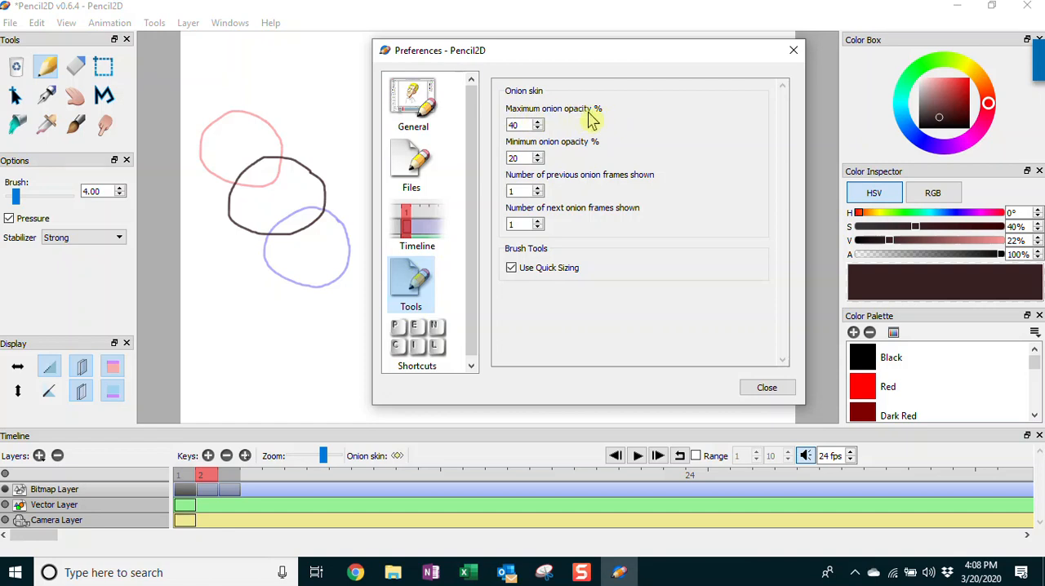
Try raising the maximum onion opacity to 100%
{"action": "left_click", "coordinate": [537, 123]}
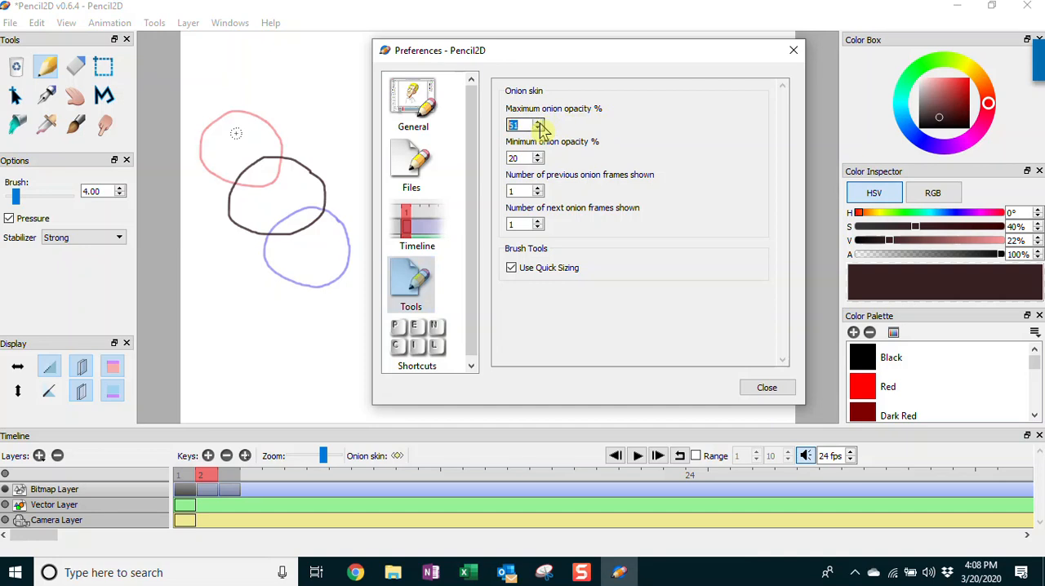
{"action": "left_click", "coordinate": [538, 122]}
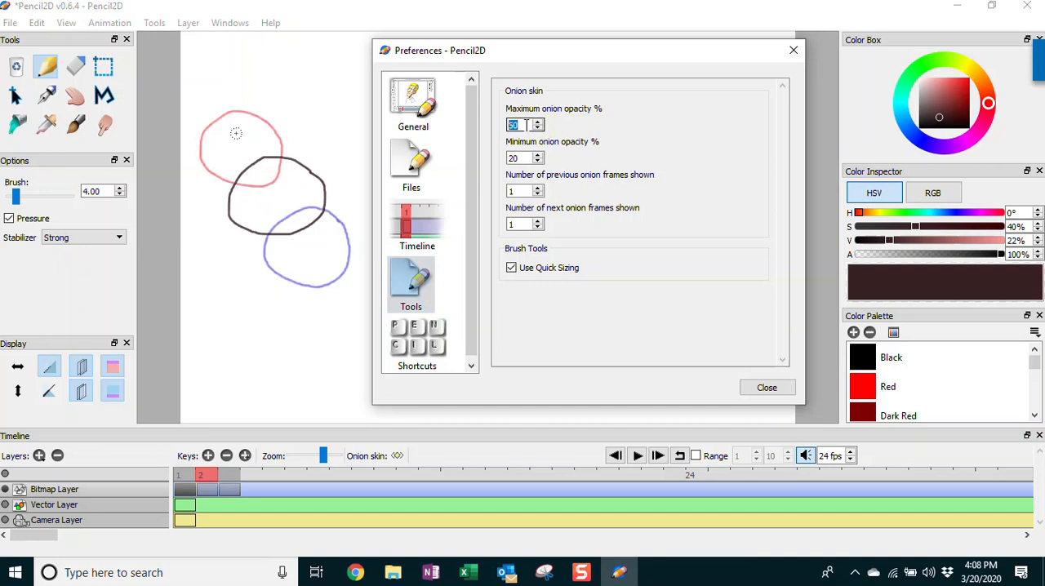
{"action": "type", "text": "100"}
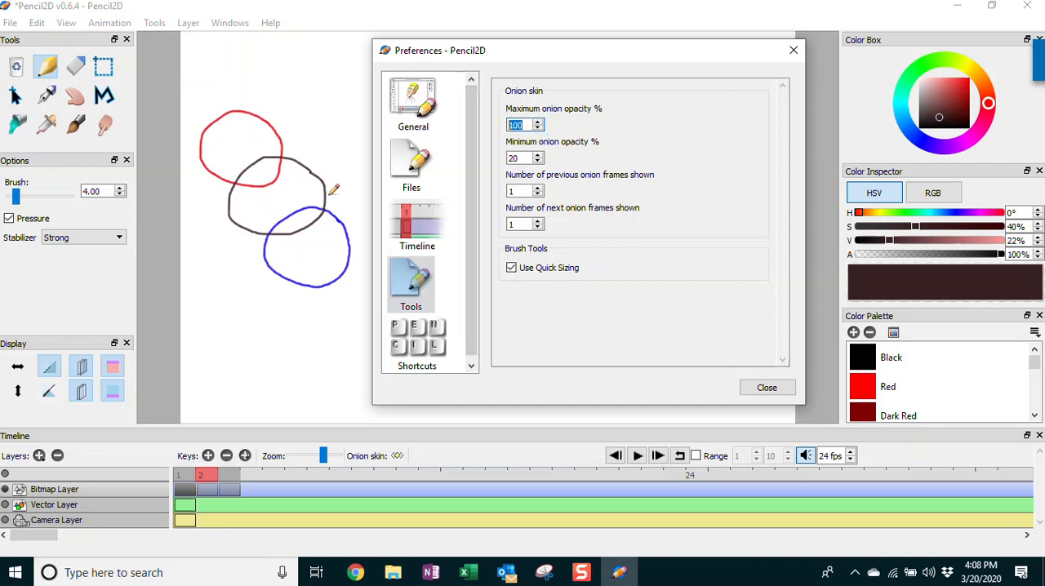
Set the maximum onion opacity to 40% and the number of previous onion frames shown to 3, and close the preferences
{"action": "type", "text": "40"}
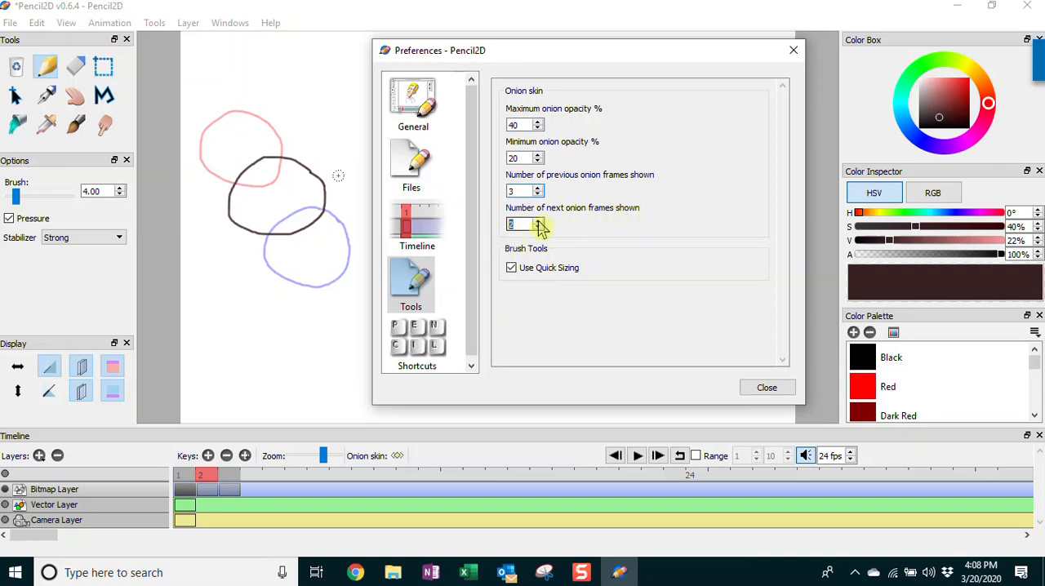
{"action": "left_click", "coordinate": [768, 389]}
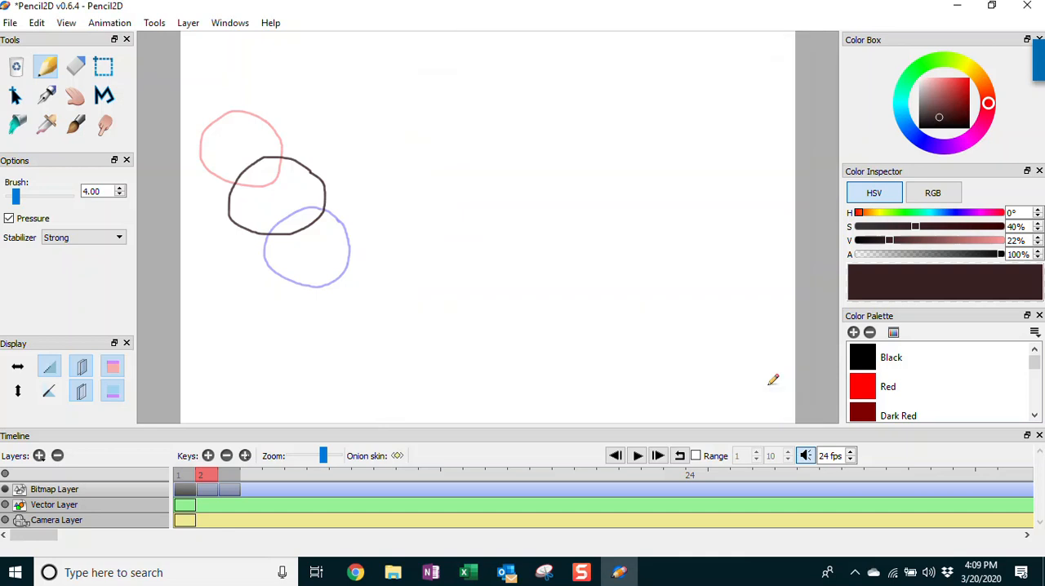
Add frame 4 after frame 3 and draw a circle on it, below and to the right of frame 3's circle
{"action": "left_click", "coordinate": [231, 490]}
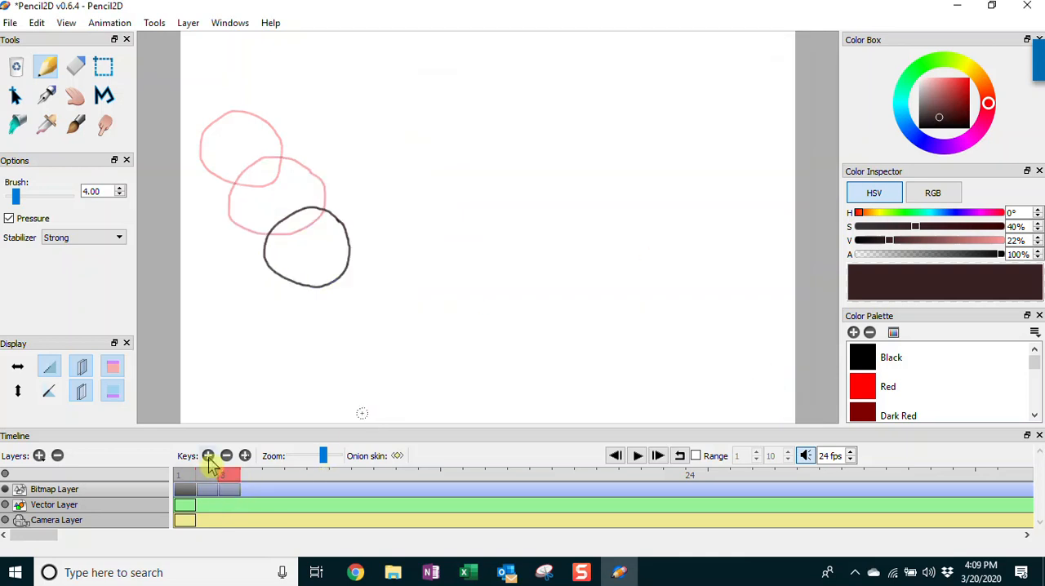
{"action": "left_click", "coordinate": [209, 457]}
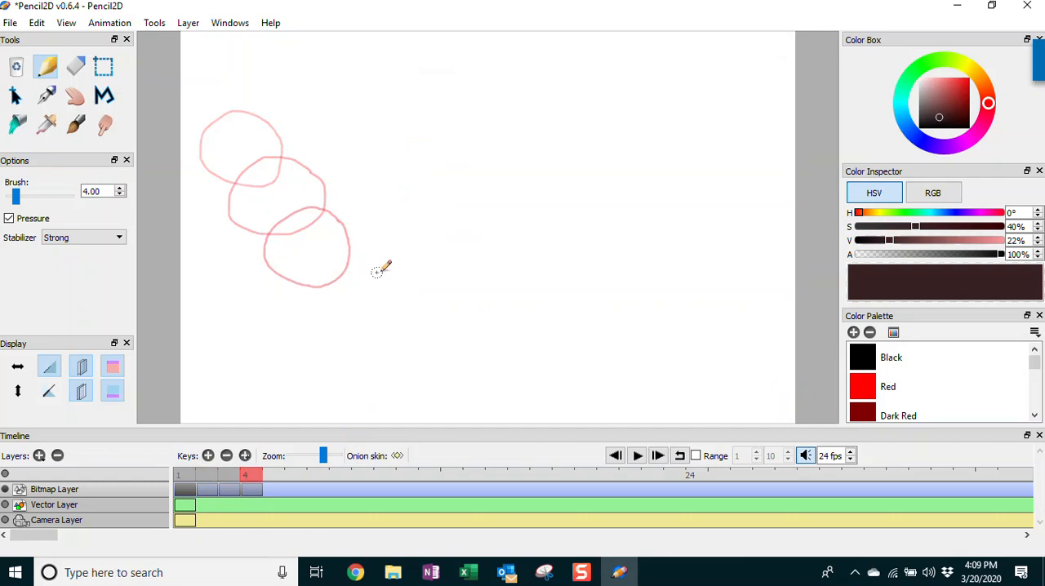
{"action": "mouse_move", "coordinate": [373, 261]}
{"action": "left_mouse_down"}
{"action": "mouse_move", "coordinate": [313, 264]}
{"action": "mouse_move", "coordinate": [309, 314]}
{"action": "mouse_move", "coordinate": [337, 327]}
{"action": "mouse_move", "coordinate": [369, 320]}
{"action": "mouse_move", "coordinate": [380, 267]}
{"action": "left_mouse_up"}
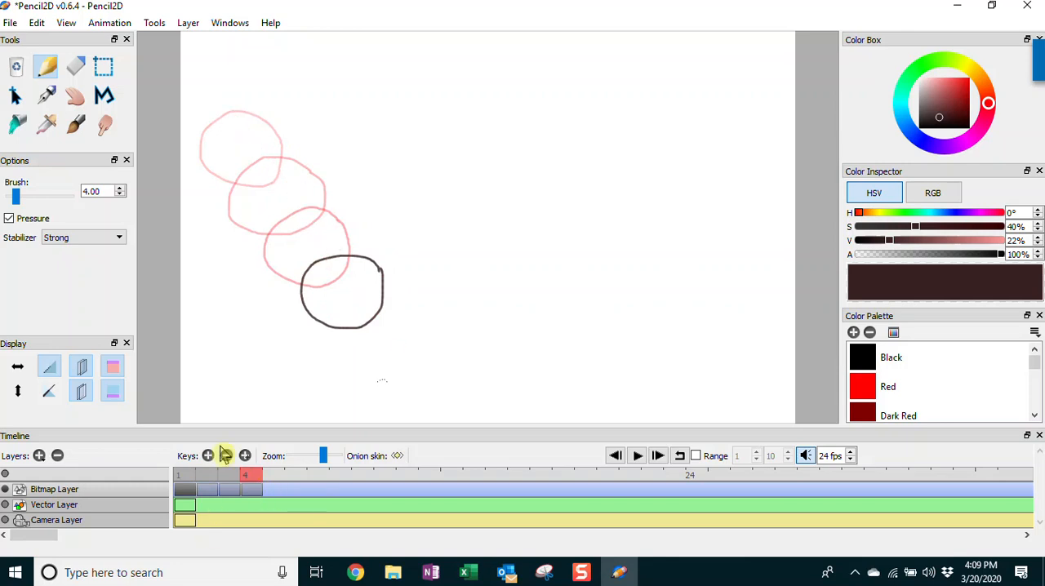
Add frame 5 and draw a slightly narrower ball below and to the right of frame 4's circle, undoing the badly shaped attempts
{"action": "left_click", "coordinate": [209, 456]}
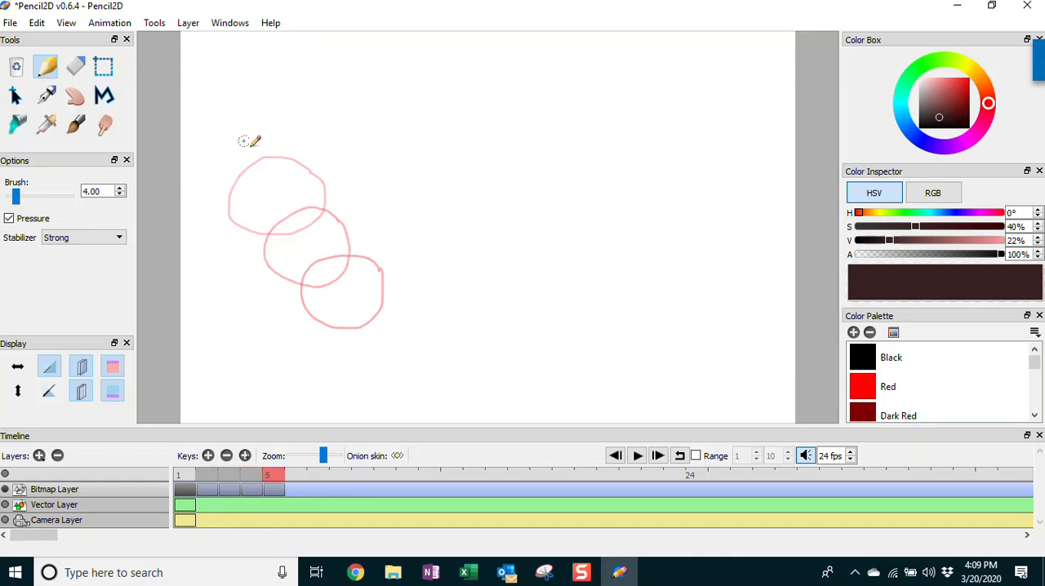
{"action": "mouse_move", "coordinate": [419, 312]}
{"action": "left_mouse_down"}
{"action": "mouse_move", "coordinate": [395, 303]}
{"action": "mouse_move", "coordinate": [328, 324]}
{"action": "mouse_move", "coordinate": [320, 348]}
{"action": "mouse_move", "coordinate": [340, 373]}
{"action": "mouse_move", "coordinate": [437, 370]}
{"action": "mouse_move", "coordinate": [422, 307]}
{"action": "left_mouse_up"}
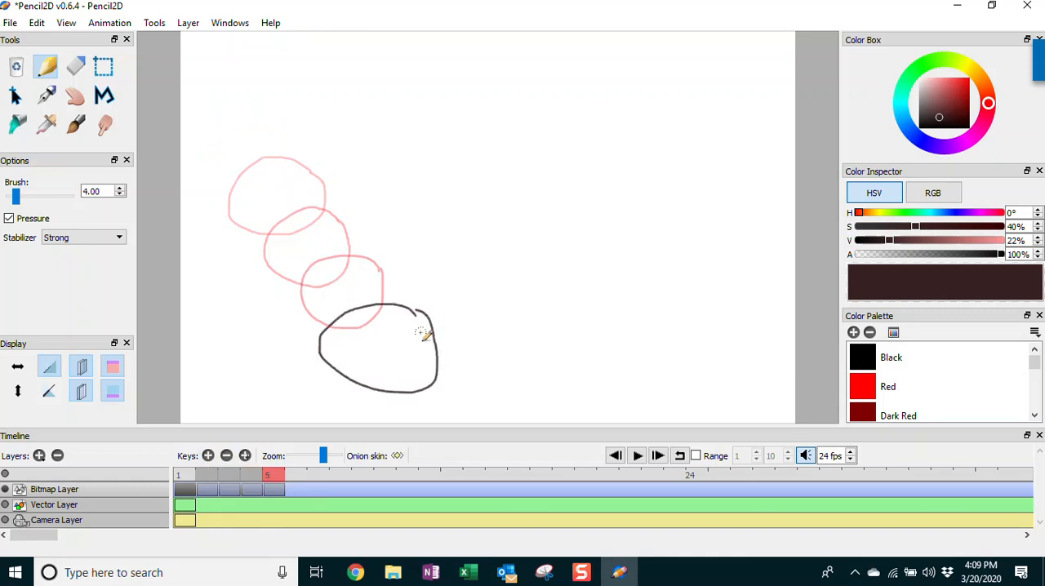
{"action": "key", "text": "ctrl+z"}
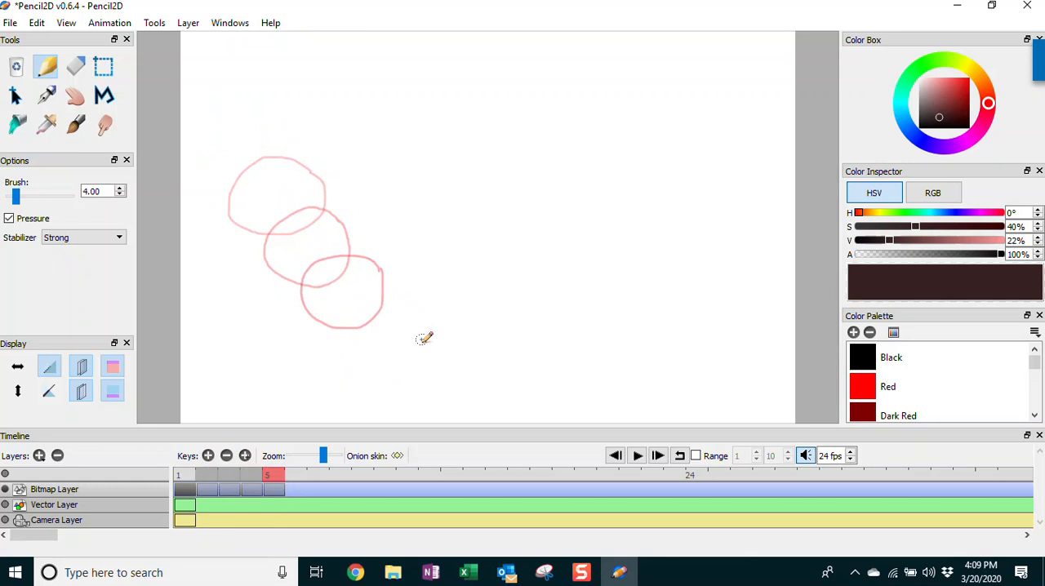
{"action": "mouse_move", "coordinate": [374, 295]}
{"action": "left_mouse_down"}
{"action": "mouse_move", "coordinate": [358, 332]}
{"action": "mouse_move", "coordinate": [382, 355]}
{"action": "mouse_move", "coordinate": [405, 359]}
{"action": "mouse_move", "coordinate": [414, 339]}
{"action": "mouse_move", "coordinate": [389, 300]}
{"action": "mouse_move", "coordinate": [359, 298]}
{"action": "mouse_move", "coordinate": [349, 312]}
{"action": "mouse_move", "coordinate": [353, 354]}
{"action": "mouse_move", "coordinate": [372, 367]}
{"action": "mouse_move", "coordinate": [401, 369]}
{"action": "mouse_move", "coordinate": [411, 348]}
{"action": "mouse_move", "coordinate": [389, 296]}
{"action": "left_mouse_up"}
{"action": "key", "text": "ctrl+z"}
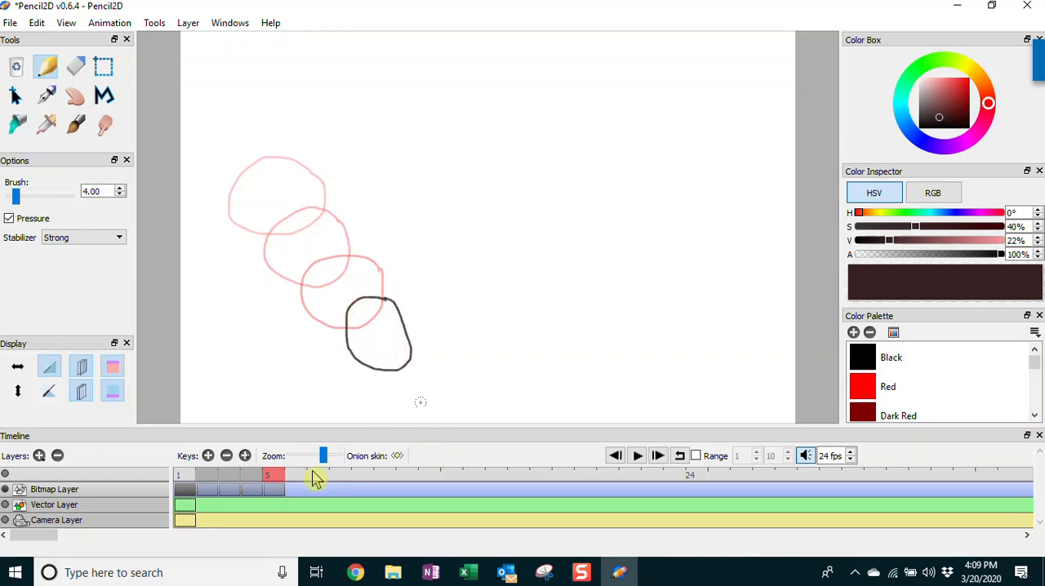
Add frames 6 and 7, drawing a stretched, slanted oval on frame 6 and a wide, flattened ball at the canvas's lower edge on frame 7
{"action": "left_click", "coordinate": [208, 456]}
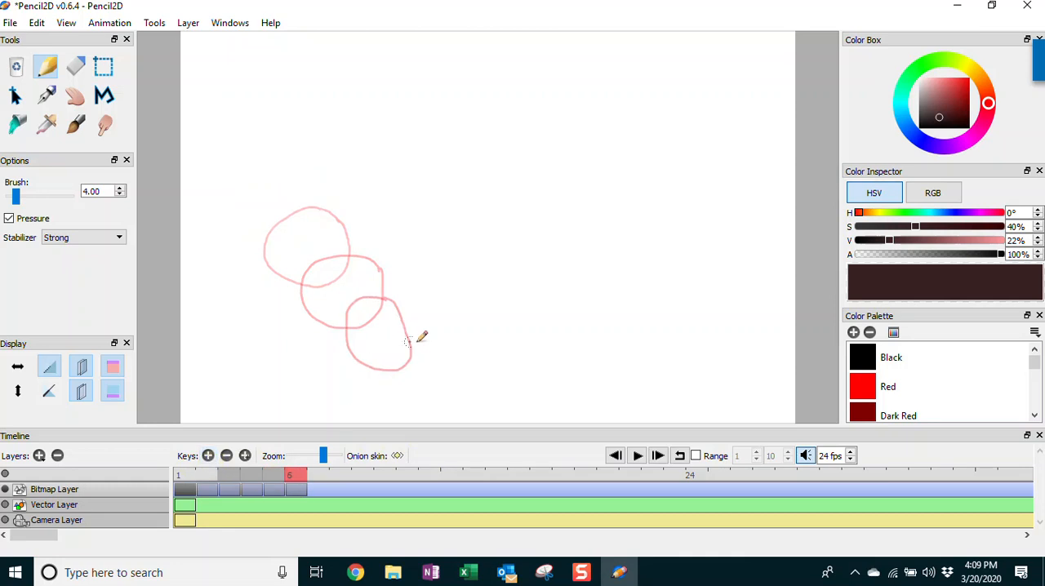
{"action": "mouse_move", "coordinate": [419, 339]}
{"action": "left_mouse_down"}
{"action": "mouse_move", "coordinate": [384, 332]}
{"action": "mouse_move", "coordinate": [371, 354]}
{"action": "mouse_move", "coordinate": [375, 380]}
{"action": "mouse_move", "coordinate": [417, 409]}
{"action": "mouse_move", "coordinate": [434, 396]}
{"action": "mouse_move", "coordinate": [421, 335]}
{"action": "left_mouse_up"}
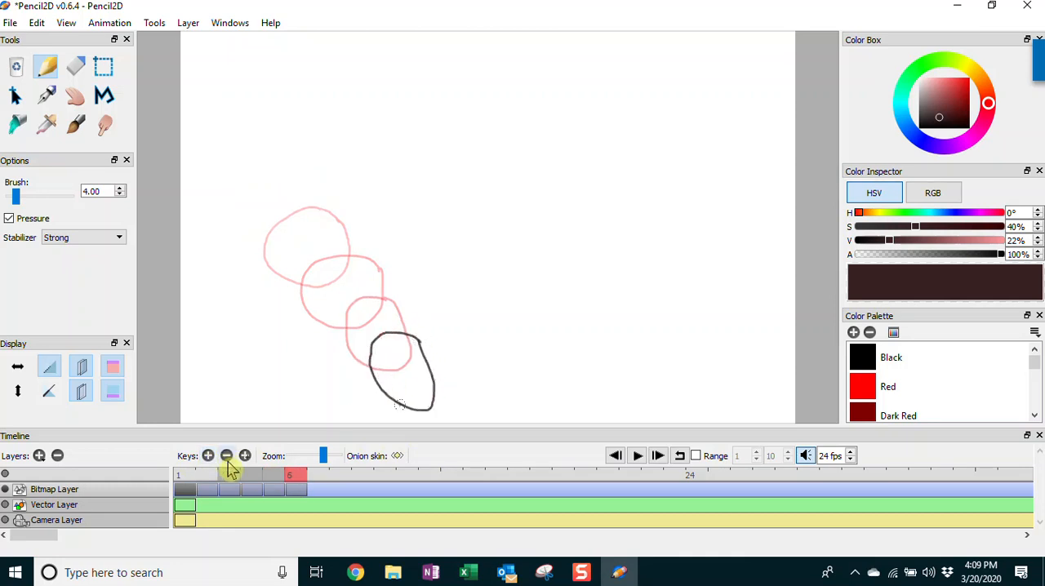
{"action": "left_click", "coordinate": [209, 456]}
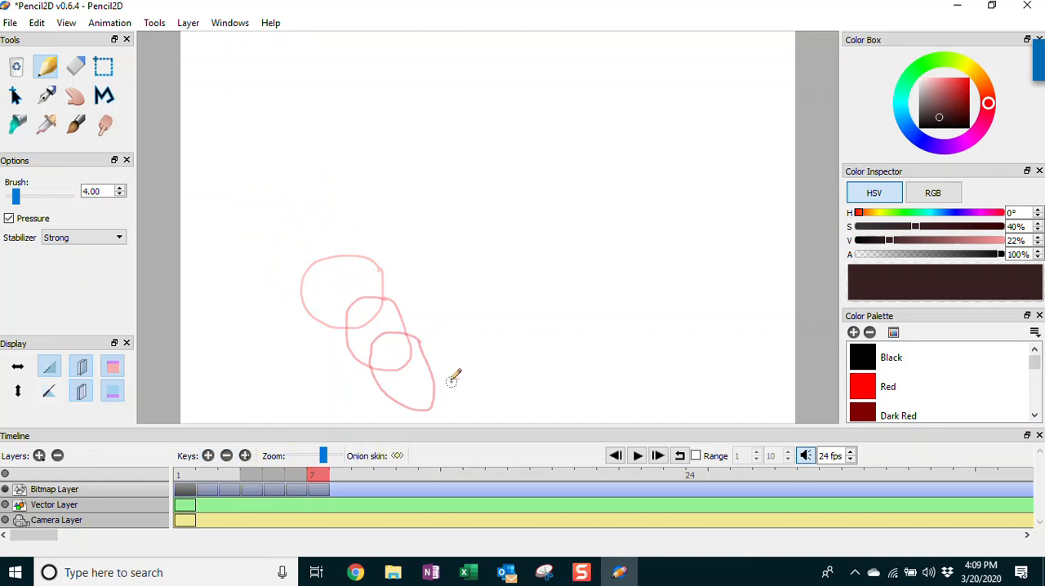
{"action": "mouse_move", "coordinate": [454, 377]}
{"action": "left_mouse_down"}
{"action": "mouse_move", "coordinate": [414, 372]}
{"action": "mouse_move", "coordinate": [380, 407]}
{"action": "left_mouse_up"}
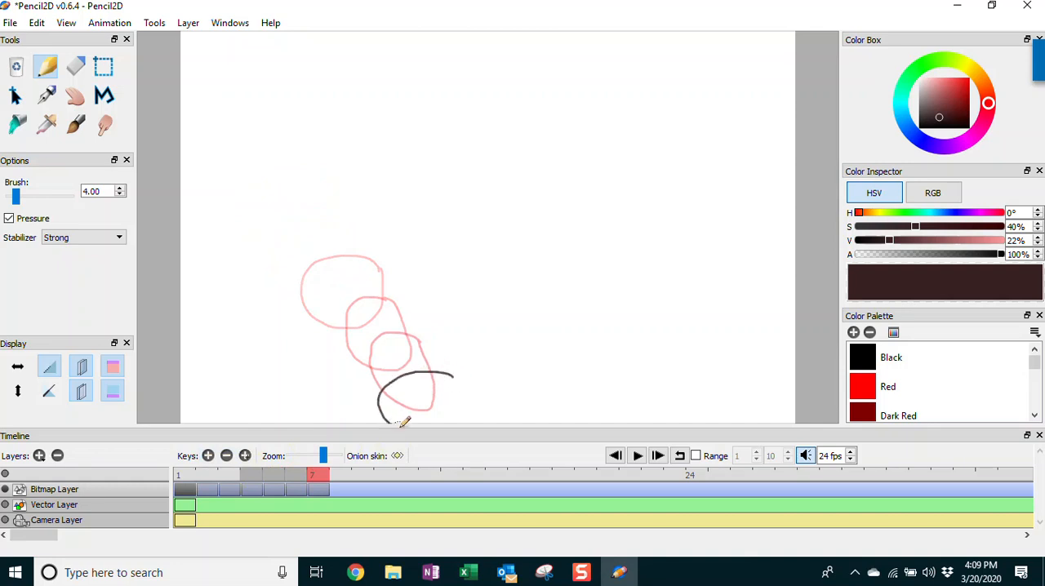
{"action": "mouse_move", "coordinate": [482, 421]}
{"action": "left_mouse_down"}
{"action": "mouse_move", "coordinate": [480, 387]}
{"action": "mouse_move", "coordinate": [454, 371]}
{"action": "left_mouse_up"}
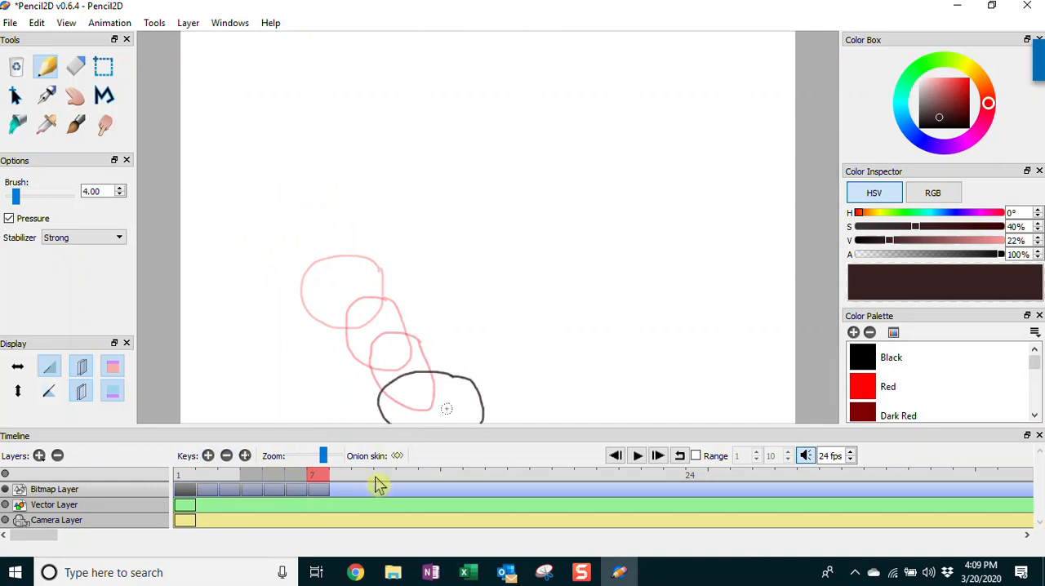
Add frames 8, 9 and 10 and draw the ball on each, bouncing up and to the right from the canvas's lower edge
{"action": "left_click", "coordinate": [208, 456]}
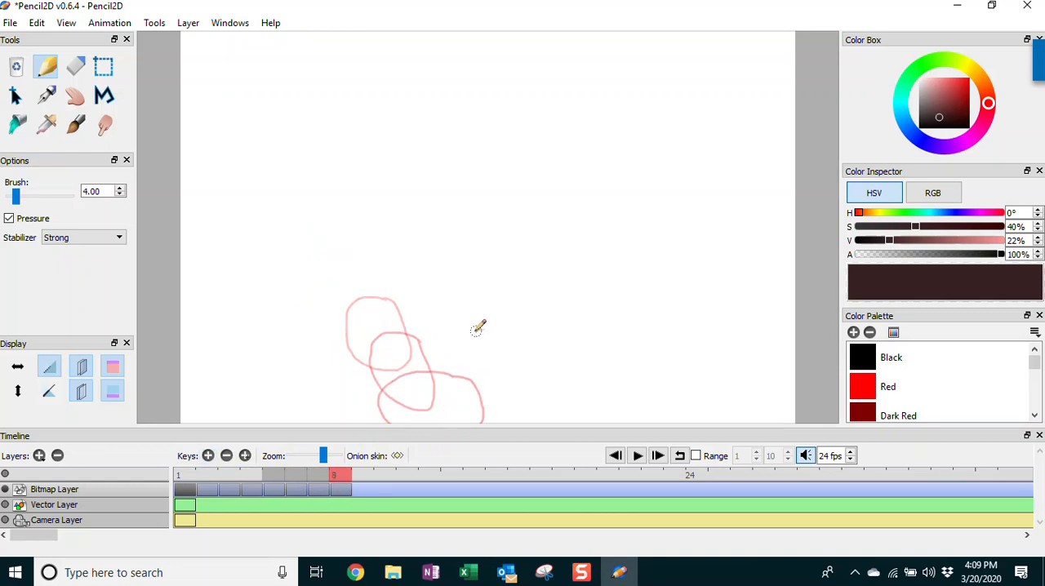
{"action": "mouse_move", "coordinate": [505, 343]}
{"action": "left_mouse_down"}
{"action": "mouse_move", "coordinate": [466, 362]}
{"action": "mouse_move", "coordinate": [449, 413]}
{"action": "mouse_move", "coordinate": [508, 418]}
{"action": "mouse_move", "coordinate": [509, 355]}
{"action": "left_mouse_up"}
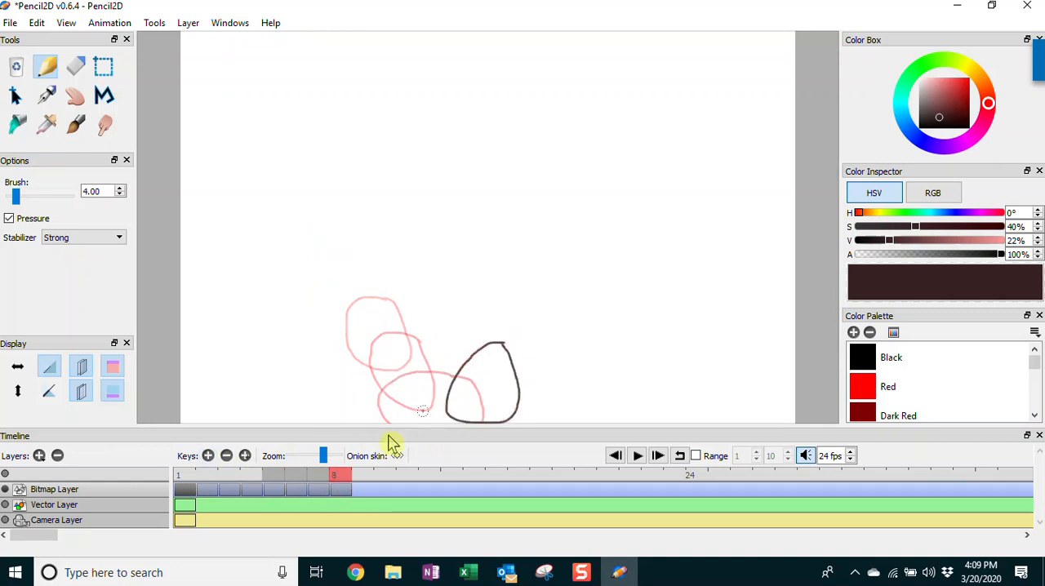
{"action": "left_click", "coordinate": [208, 456]}
{"action": "mouse_move", "coordinate": [548, 306]}
{"action": "left_mouse_down"}
{"action": "mouse_move", "coordinate": [499, 323]}
{"action": "mouse_move", "coordinate": [488, 355]}
{"action": "mouse_move", "coordinate": [496, 382]}
{"action": "mouse_move", "coordinate": [535, 371]}
{"action": "mouse_move", "coordinate": [542, 306]}
{"action": "left_mouse_up"}
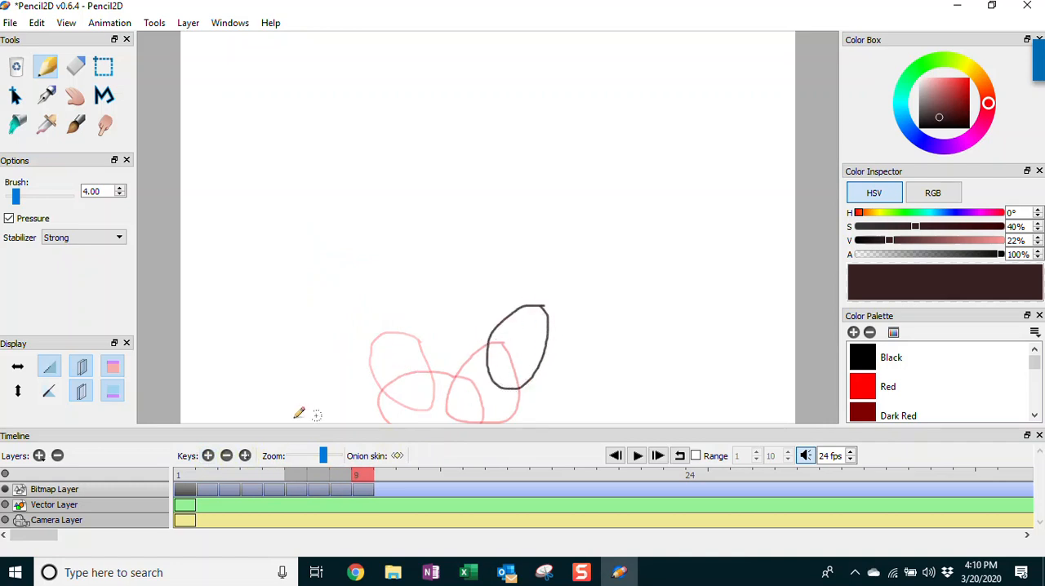
{"action": "left_click", "coordinate": [209, 456]}
{"action": "mouse_move", "coordinate": [579, 278]}
{"action": "left_mouse_down"}
{"action": "mouse_move", "coordinate": [514, 304]}
{"action": "mouse_move", "coordinate": [514, 335]}
{"action": "mouse_move", "coordinate": [575, 294]}
{"action": "left_mouse_up"}
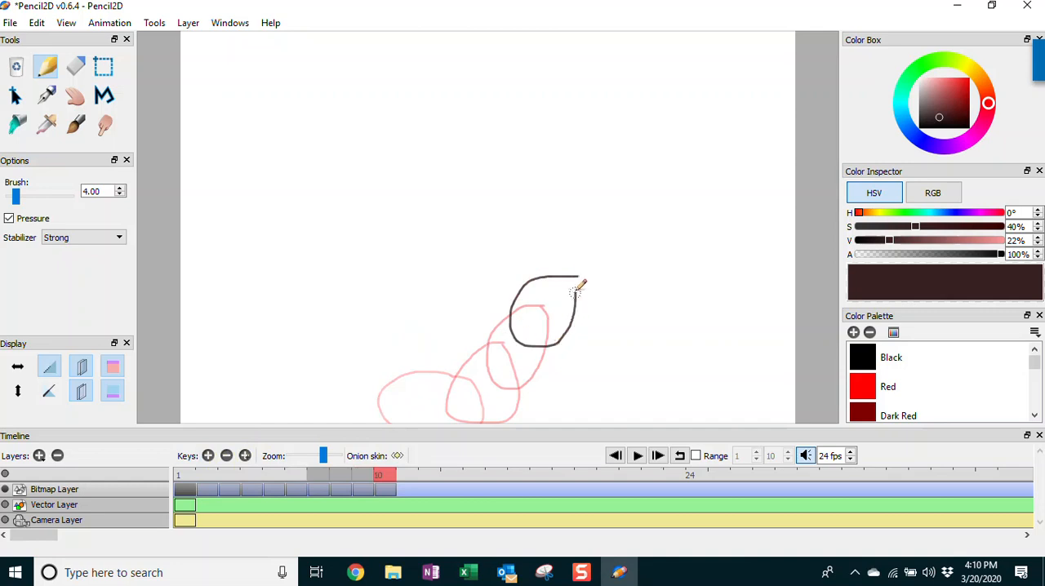
Add frames 11, 12 and 13 and draw the ball on each, moving right over the peak of the bounce
{"action": "left_click", "coordinate": [208, 456]}
{"action": "mouse_move", "coordinate": [593, 244]}
{"action": "left_mouse_down"}
{"action": "mouse_move", "coordinate": [562, 246]}
{"action": "mouse_move", "coordinate": [541, 299]}
{"action": "mouse_move", "coordinate": [568, 318]}
{"action": "mouse_move", "coordinate": [607, 299]}
{"action": "mouse_move", "coordinate": [587, 246]}
{"action": "mouse_move", "coordinate": [610, 243]}
{"action": "mouse_move", "coordinate": [584, 290]}
{"action": "mouse_move", "coordinate": [628, 309]}
{"action": "mouse_move", "coordinate": [634, 241]}
{"action": "left_mouse_up"}
{"action": "left_click", "coordinate": [208, 456]}
{"action": "left_click", "coordinate": [209, 456]}
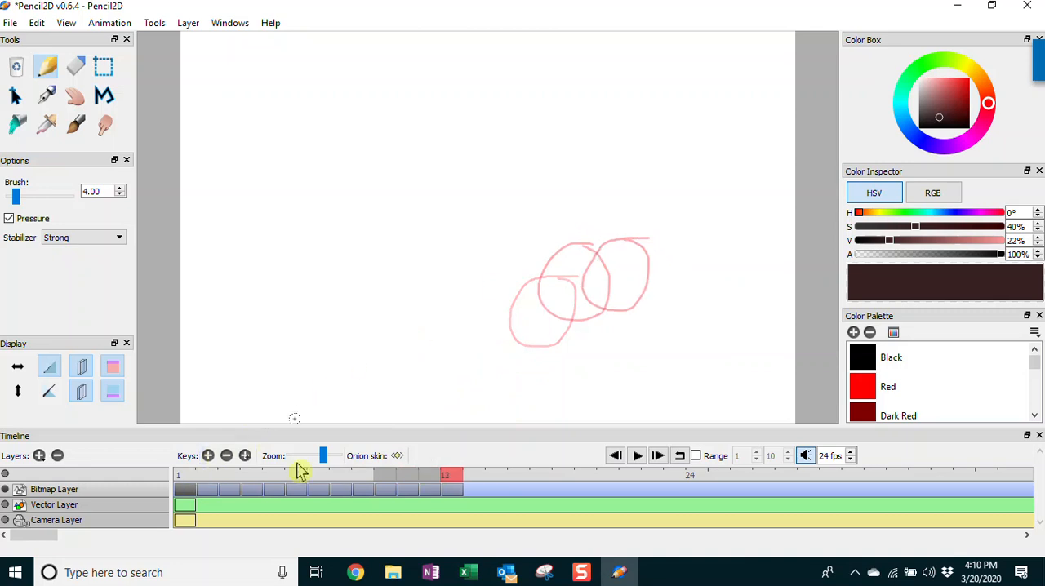
{"action": "mouse_move", "coordinate": [690, 260]}
{"action": "left_mouse_down"}
{"action": "mouse_move", "coordinate": [647, 257]}
{"action": "mouse_move", "coordinate": [631, 287]}
{"action": "mouse_move", "coordinate": [660, 302]}
{"action": "mouse_move", "coordinate": [690, 258]}
{"action": "left_mouse_up"}
Add frames 14 to 17 and draw the ball on each, falling towards the canvas's lower-right corner
{"action": "left_click", "coordinate": [208, 456]}
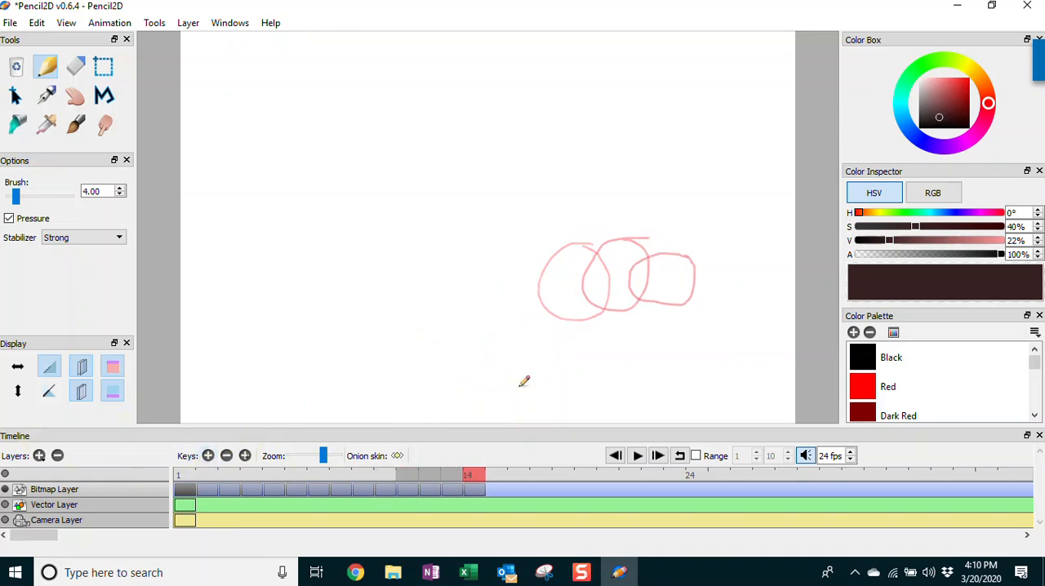
{"action": "mouse_move", "coordinate": [732, 276]}
{"action": "left_mouse_down"}
{"action": "mouse_move", "coordinate": [672, 297]}
{"action": "mouse_move", "coordinate": [707, 323]}
{"action": "mouse_move", "coordinate": [740, 286]}
{"action": "left_mouse_up"}
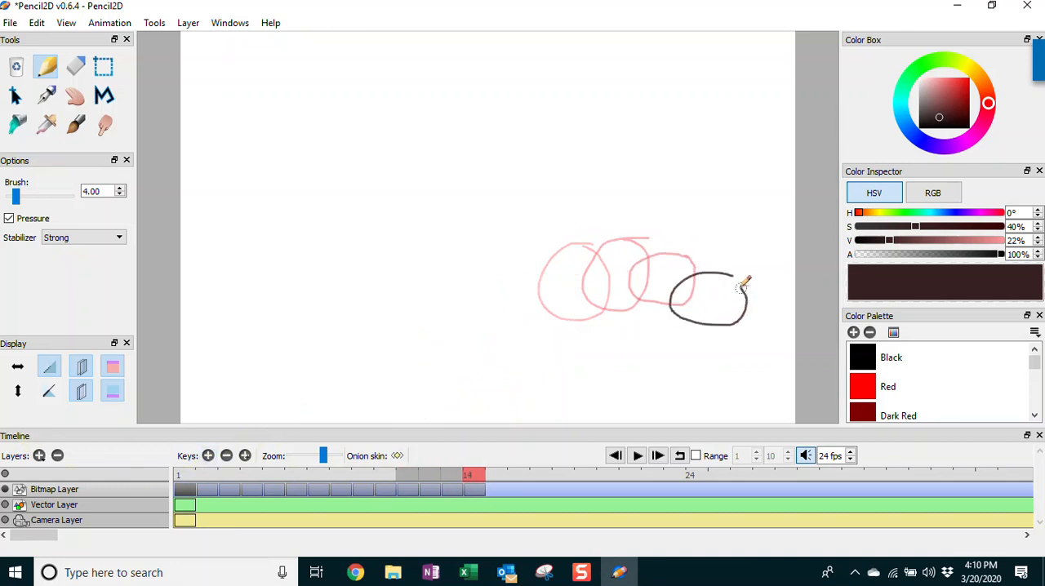
{"action": "left_click", "coordinate": [209, 456]}
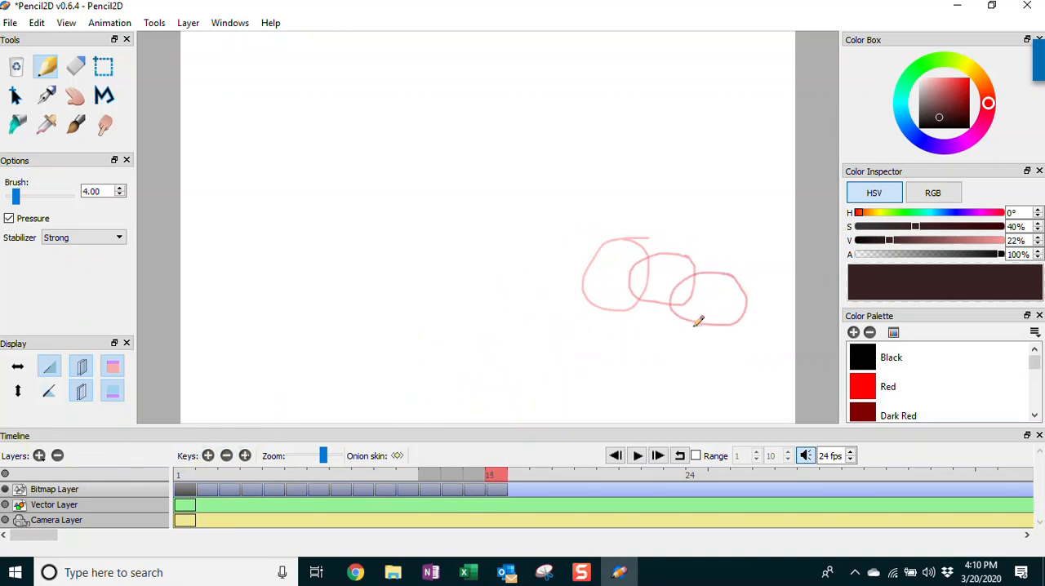
{"action": "mouse_move", "coordinate": [714, 319]}
{"action": "left_mouse_down"}
{"action": "mouse_move", "coordinate": [702, 340]}
{"action": "mouse_move", "coordinate": [759, 361]}
{"action": "mouse_move", "coordinate": [759, 318]}
{"action": "left_mouse_up"}
{"action": "left_click", "coordinate": [208, 456]}
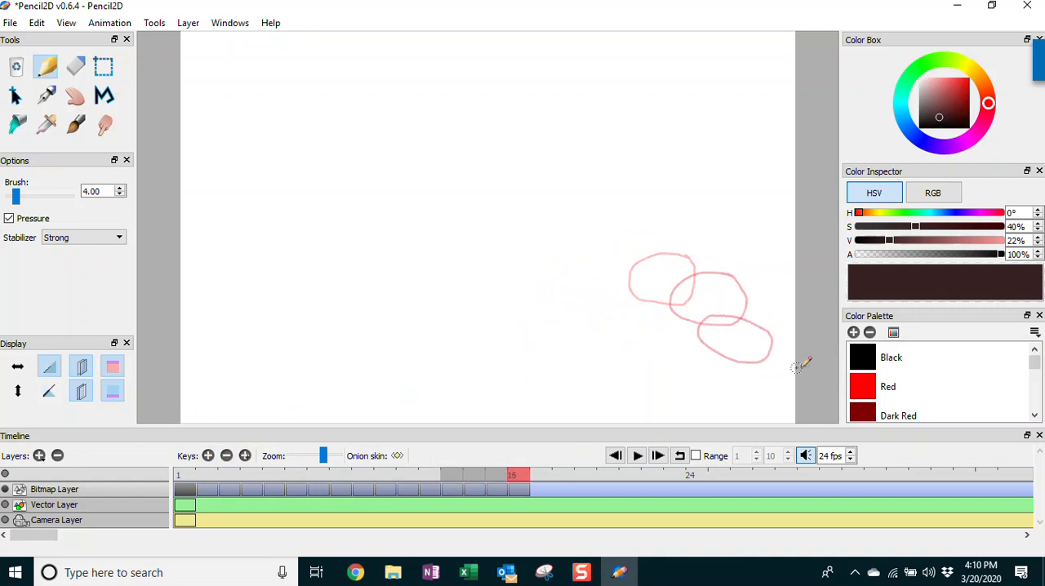
{"action": "mouse_move", "coordinate": [791, 367]}
{"action": "left_mouse_down"}
{"action": "mouse_move", "coordinate": [757, 348]}
{"action": "mouse_move", "coordinate": [731, 356]}
{"action": "mouse_move", "coordinate": [779, 398]}
{"action": "mouse_move", "coordinate": [783, 372]}
{"action": "left_mouse_up"}
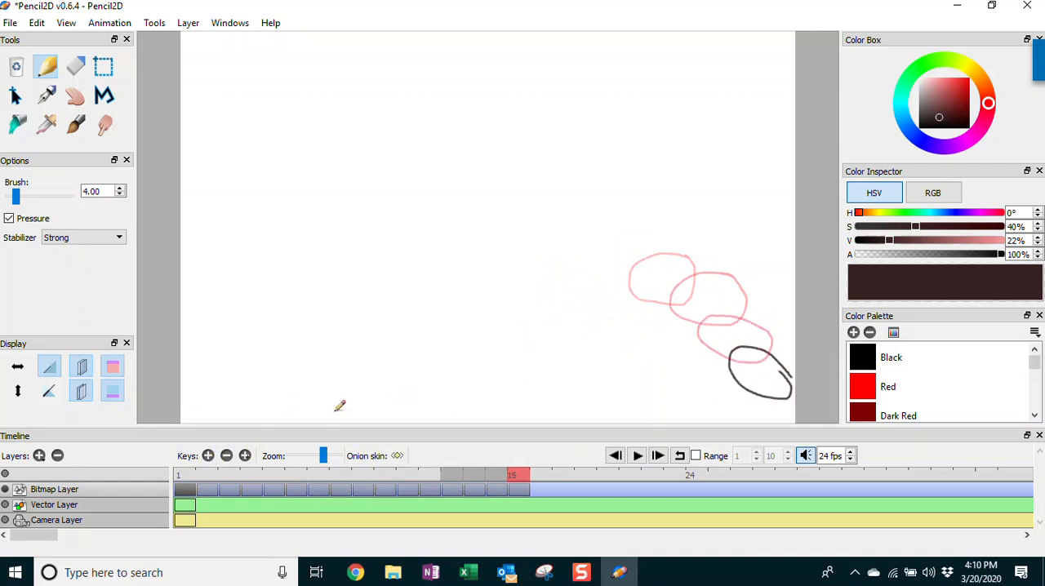
{"action": "left_click", "coordinate": [209, 456]}
{"action": "mouse_move", "coordinate": [804, 382]}
{"action": "left_mouse_down"}
{"action": "mouse_move", "coordinate": [765, 392]}
{"action": "mouse_move", "coordinate": [750, 413]}
{"action": "mouse_move", "coordinate": [785, 420]}
{"action": "left_mouse_up"}
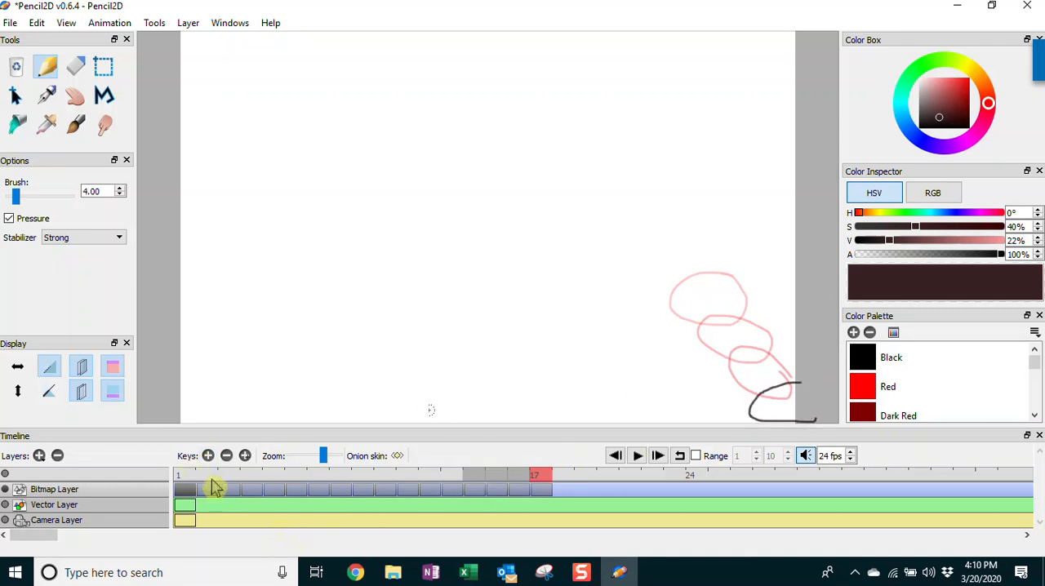
Step through the ball drawings one frame at a time from frame 1 to frame 14
{"action": "left_click", "coordinate": [186, 483]}
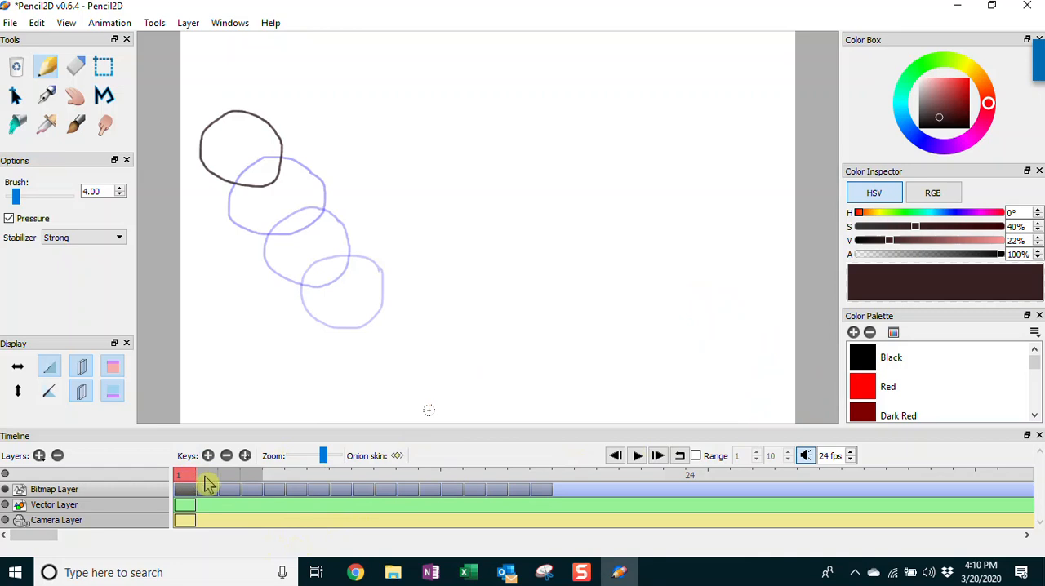
{"action": "left_click", "coordinate": [208, 483]}
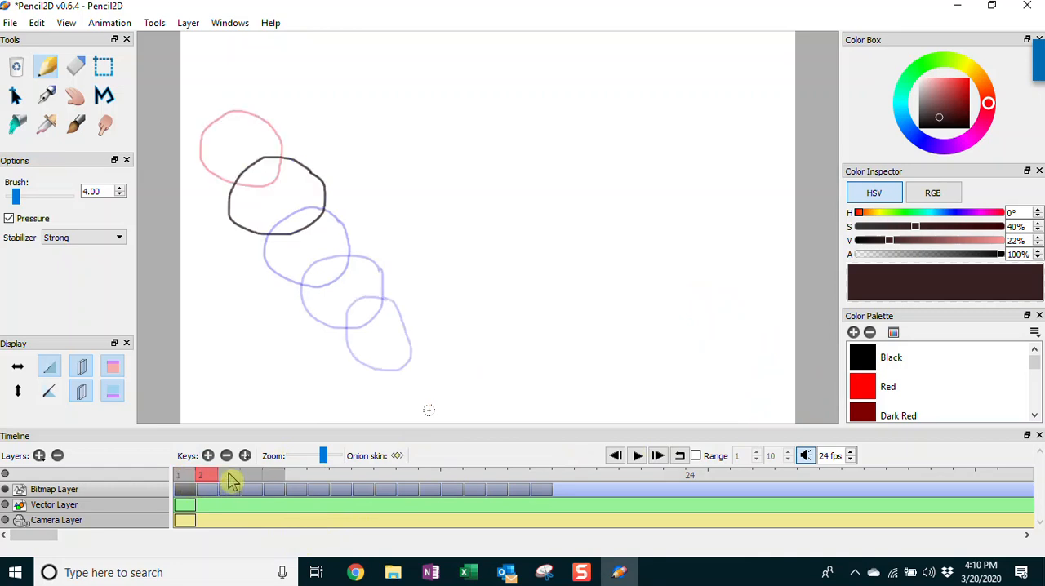
{"action": "left_click", "coordinate": [231, 482]}
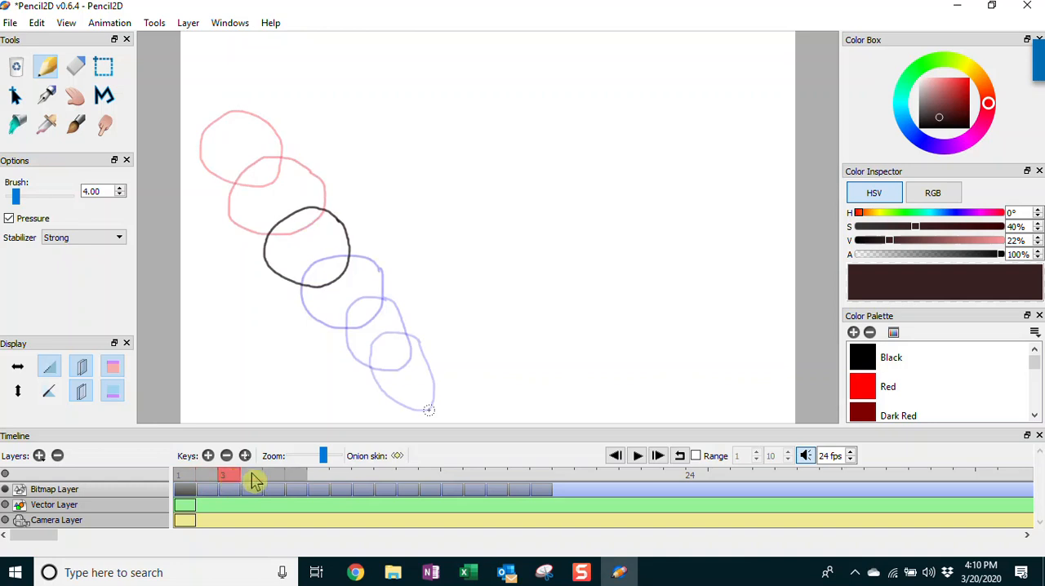
{"action": "left_click", "coordinate": [254, 481]}
{"action": "left_click", "coordinate": [276, 481]}
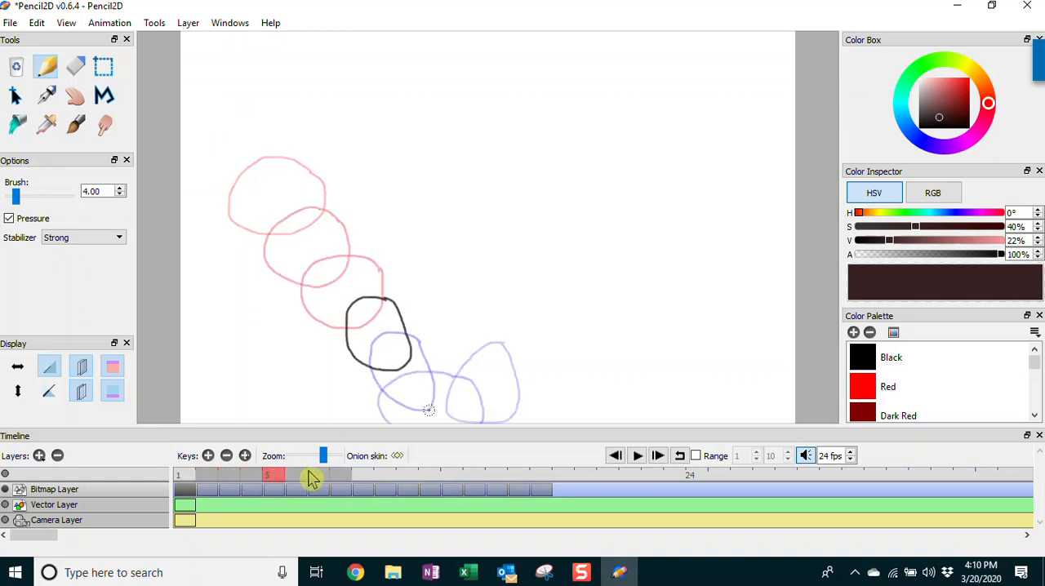
{"action": "left_click", "coordinate": [300, 482]}
{"action": "left_click", "coordinate": [321, 482]}
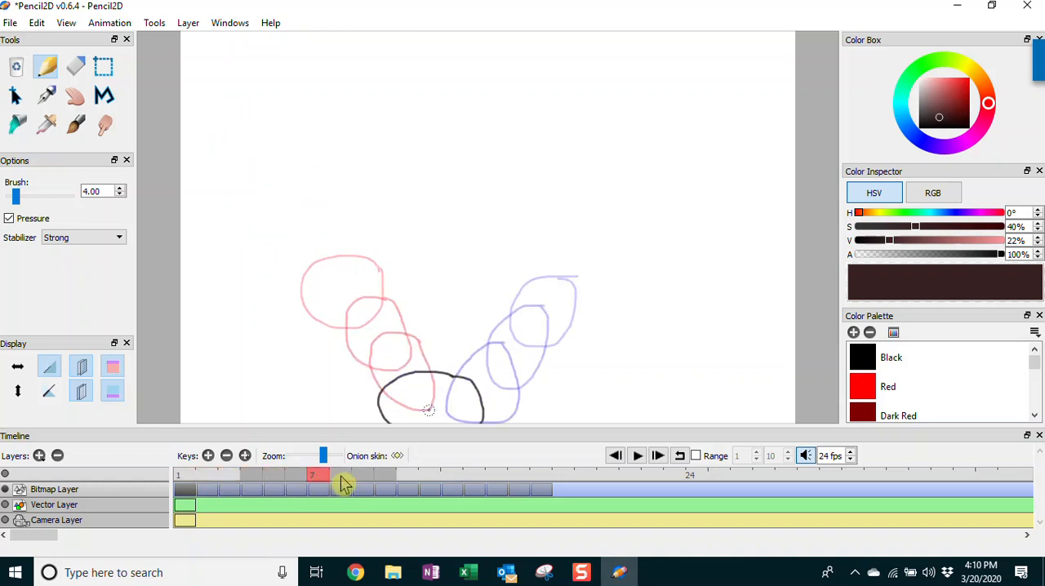
{"action": "left_click", "coordinate": [344, 481]}
{"action": "left_click", "coordinate": [366, 482]}
{"action": "left_click", "coordinate": [388, 481]}
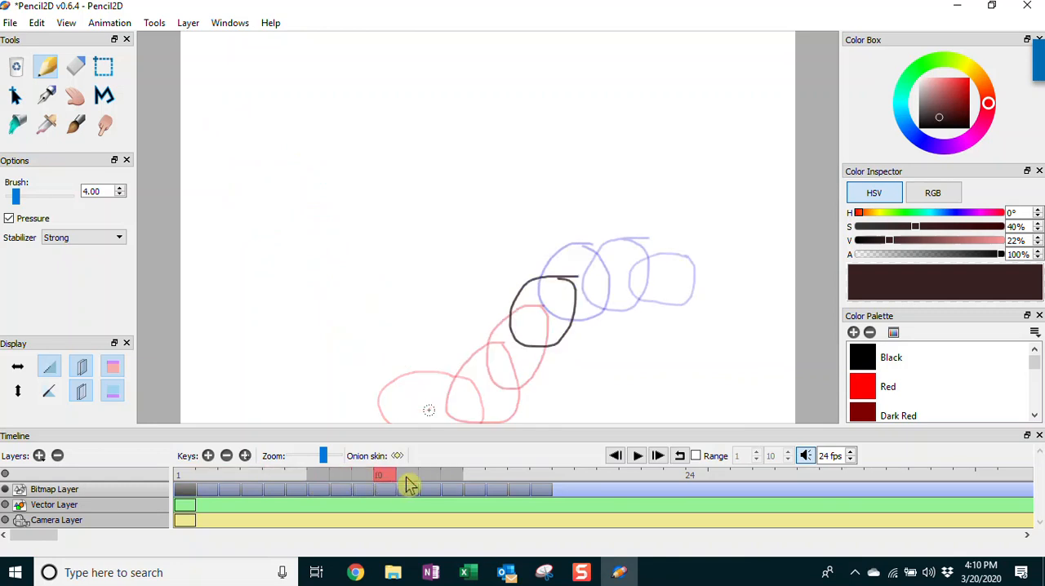
{"action": "left_click", "coordinate": [410, 483]}
{"action": "left_click", "coordinate": [432, 482]}
{"action": "left_click", "coordinate": [454, 482]}
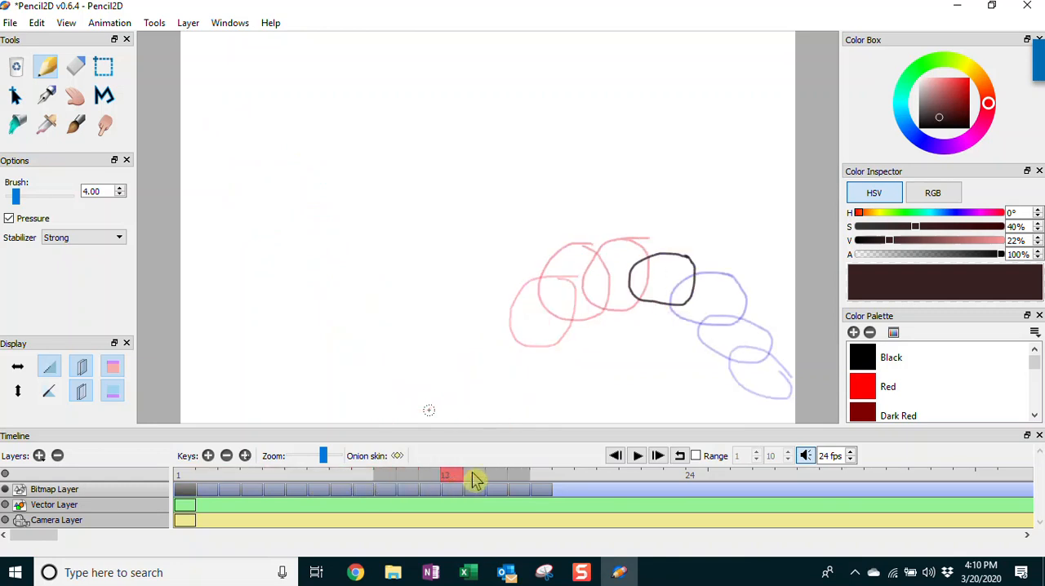
{"action": "left_click", "coordinate": [476, 481]}
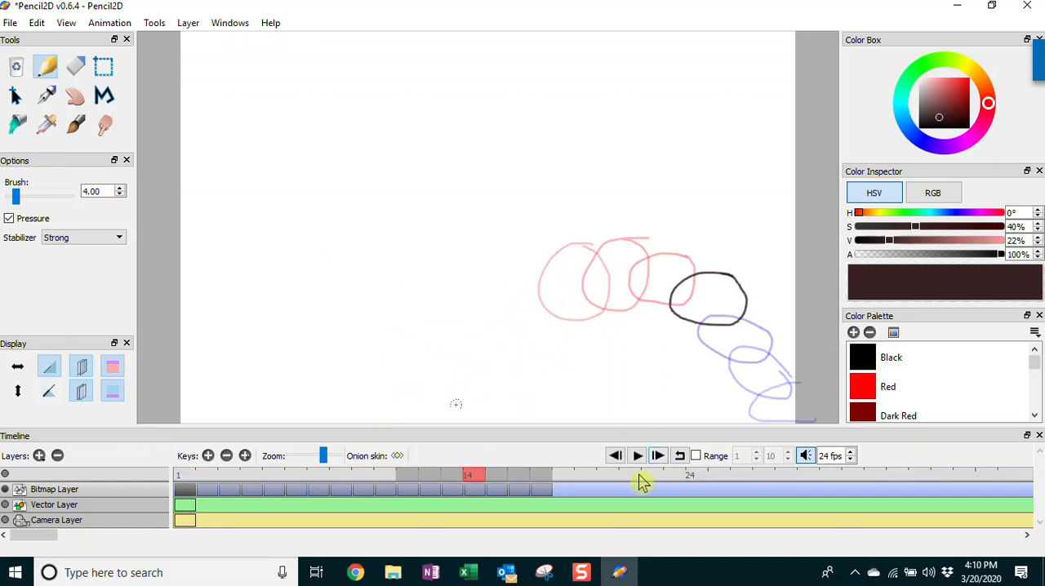
Turn on looping, play the bouncing ball animation to preview it, and stop the playback
{"action": "left_click", "coordinate": [681, 458]}
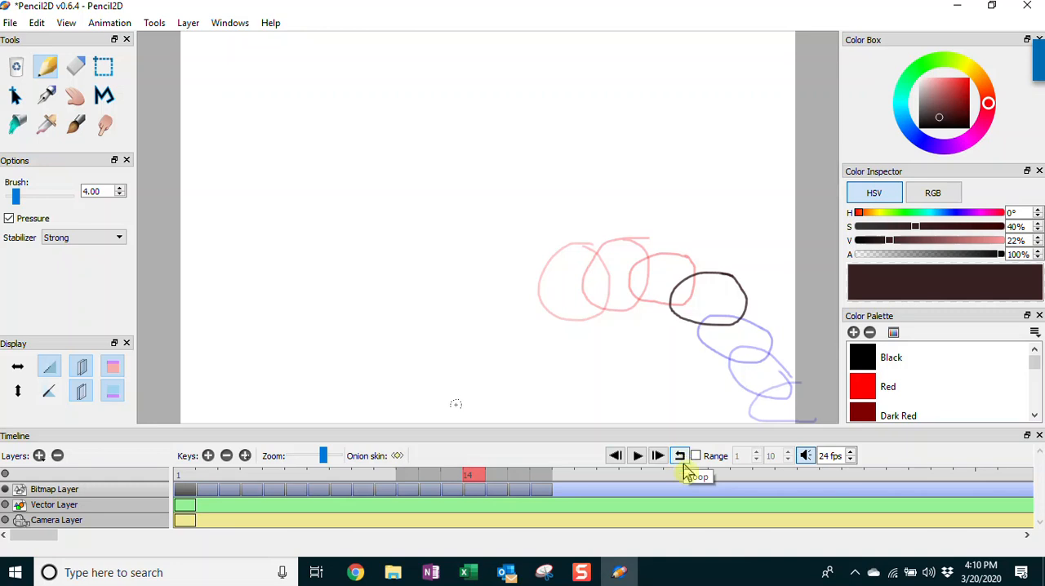
{"action": "left_click", "coordinate": [639, 457]}
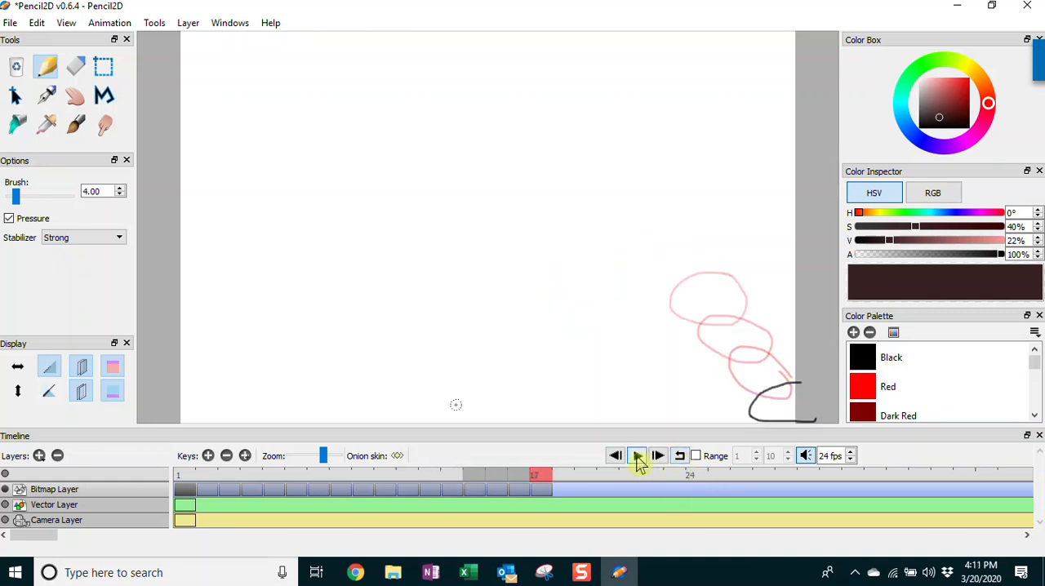
{"action": "left_click", "coordinate": [680, 456]}
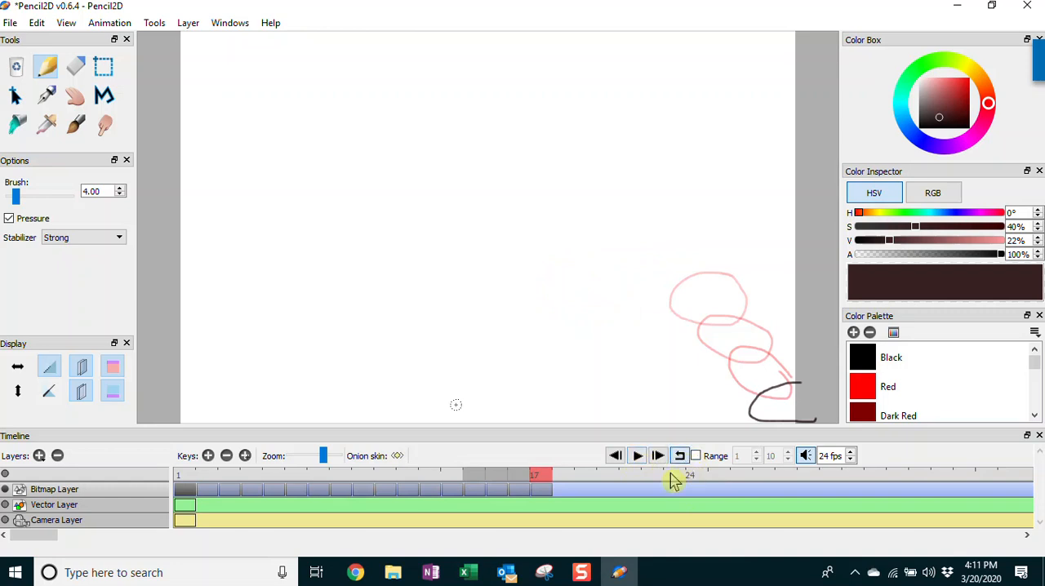
{"action": "left_click", "coordinate": [638, 457]}
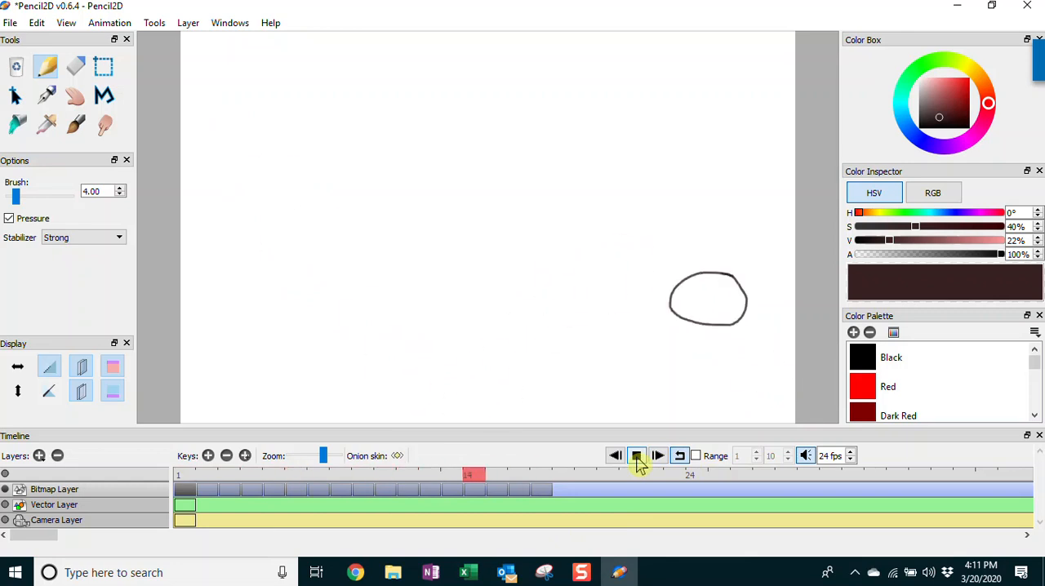
{"action": "left_click", "coordinate": [636, 458]}
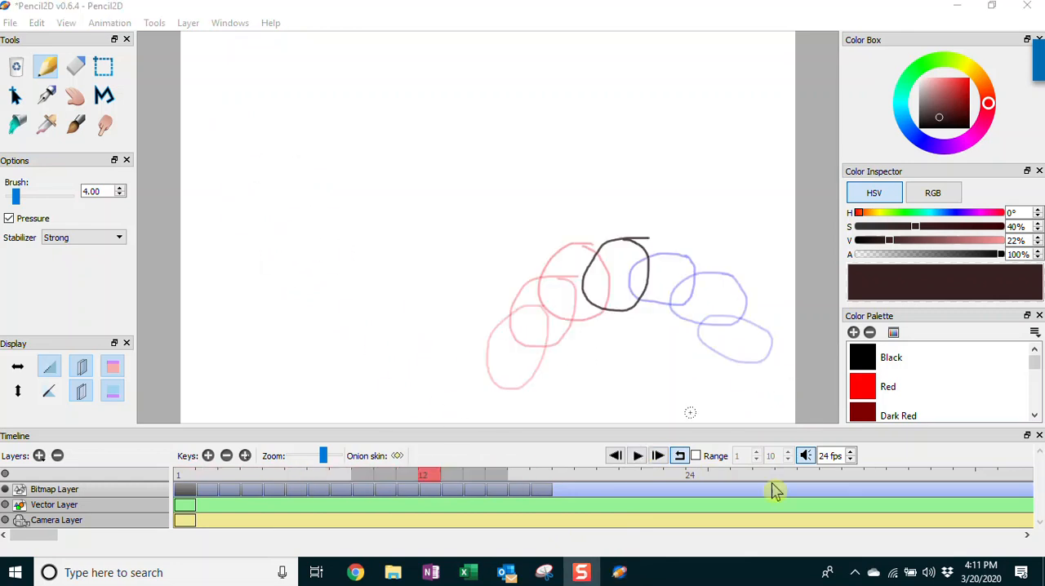
Set the frame rate to 12 fps and preview the looping animation at that speed
{"action": "double_click", "coordinate": [828, 456]}
{"action": "type", "text": "12"}
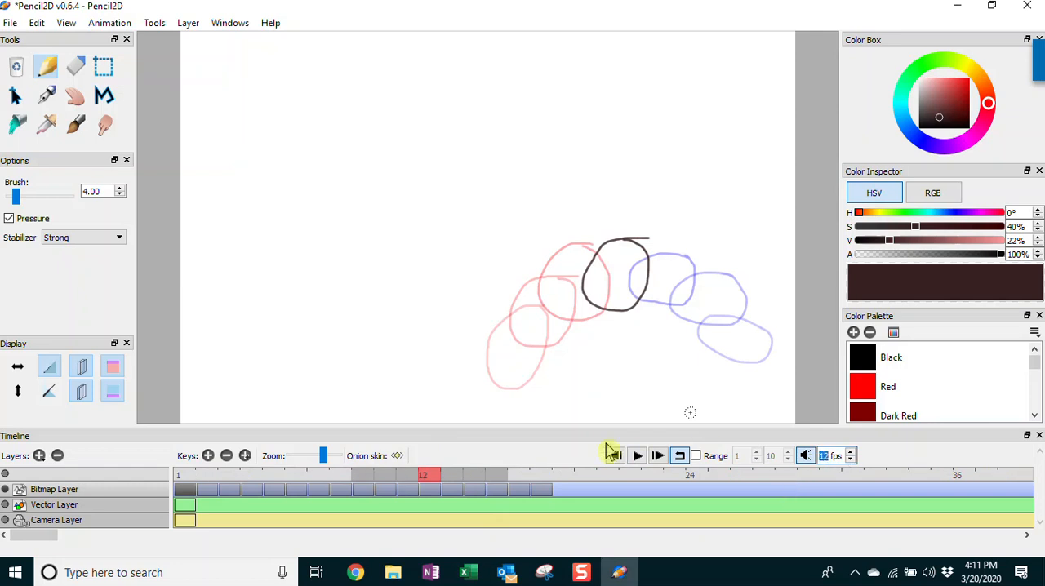
{"action": "left_click", "coordinate": [636, 457]}
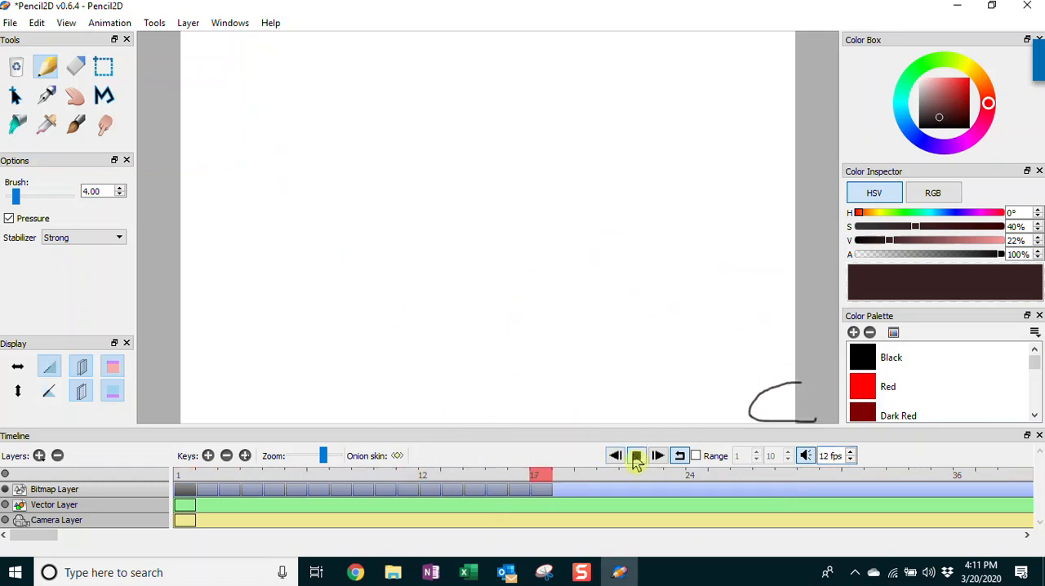
{"action": "left_click", "coordinate": [637, 458]}
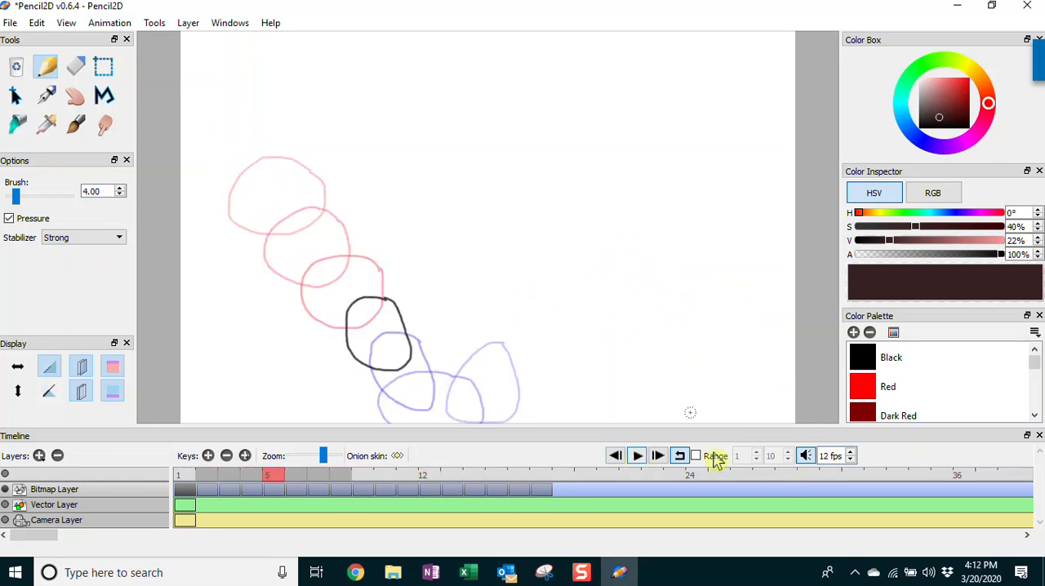
Set the frame rate to 16 fps, then play and stop the looping animation
{"action": "key", "text": "Up"}
{"action": "key", "text": "Up"}
{"action": "key", "text": "Up"}
{"action": "key", "text": "Up"}
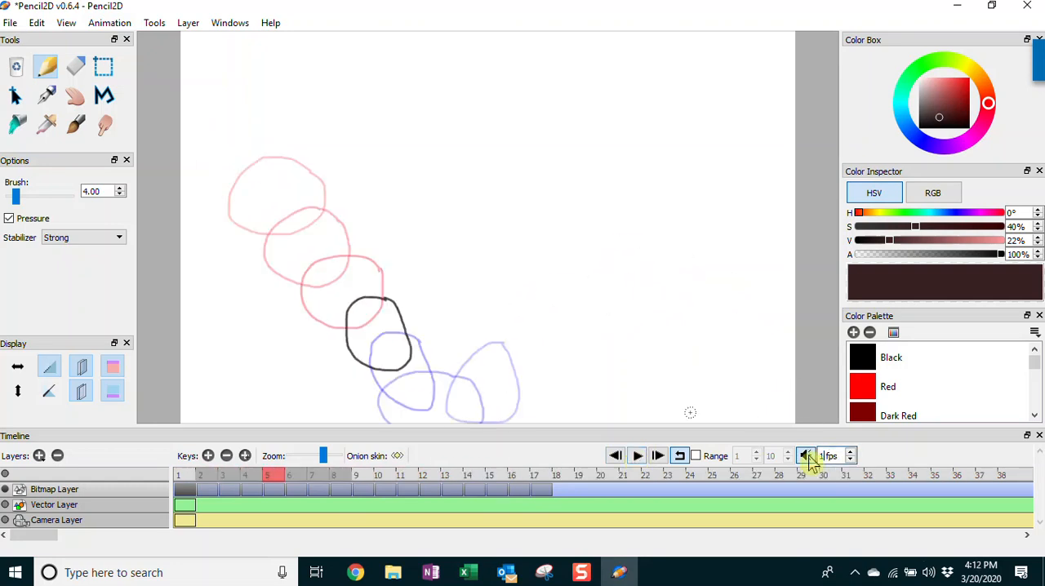
{"action": "left_click", "coordinate": [637, 460]}
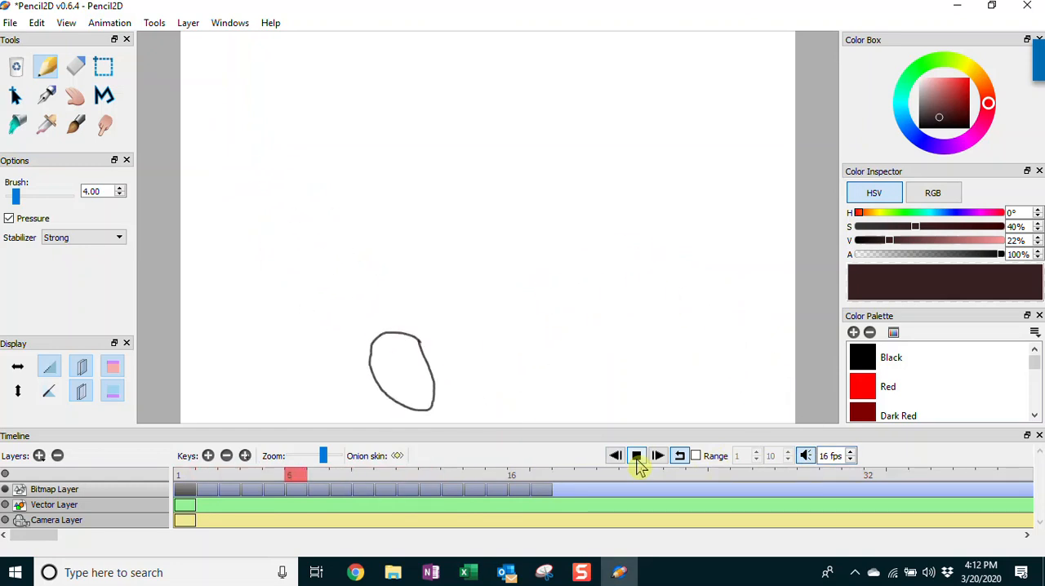
{"action": "left_click", "coordinate": [637, 458]}
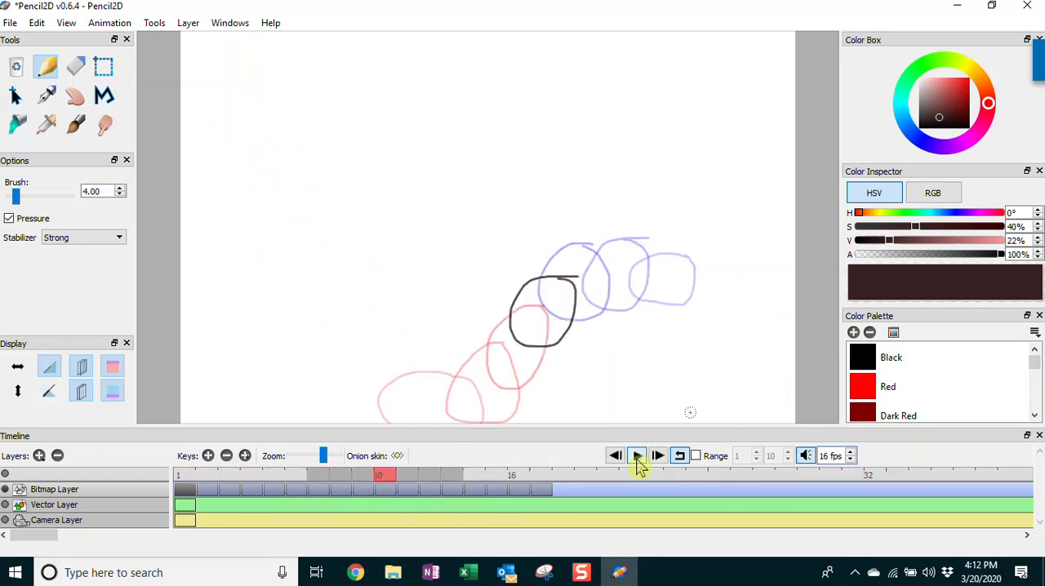
Review the ball's position and shape frame by frame from frame 3 to frame 17
{"action": "left_click", "coordinate": [239, 475]}
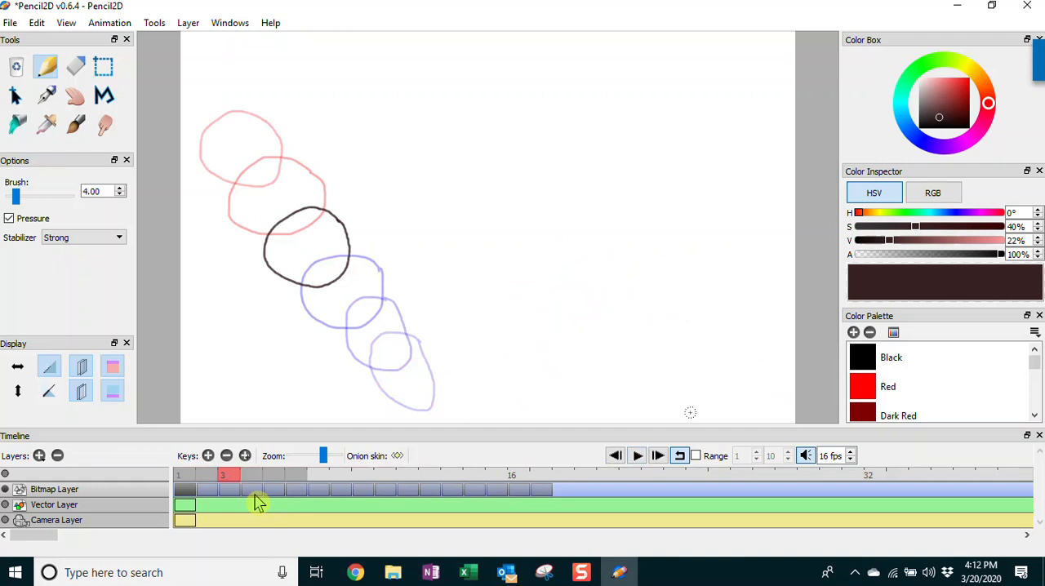
{"action": "left_click_drag", "start_coordinate": [252, 479], "coordinate": [278, 481]}
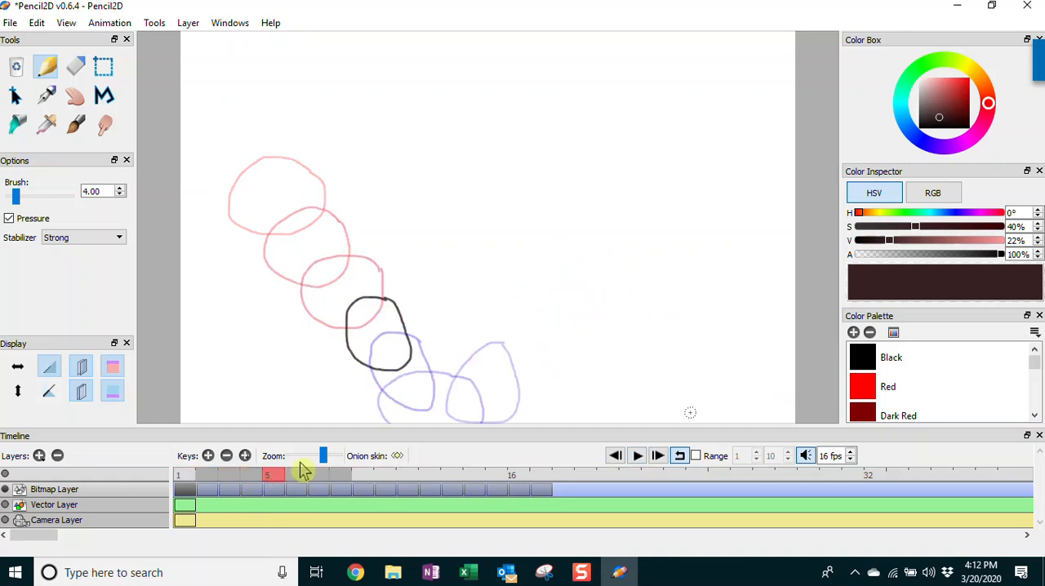
{"action": "left_click", "coordinate": [296, 481]}
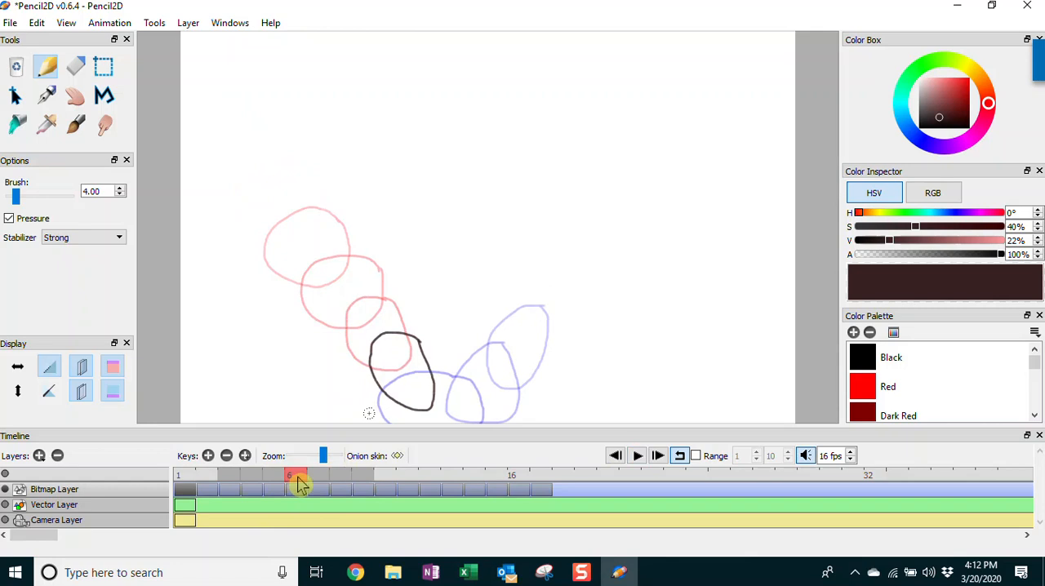
{"action": "left_click", "coordinate": [318, 480]}
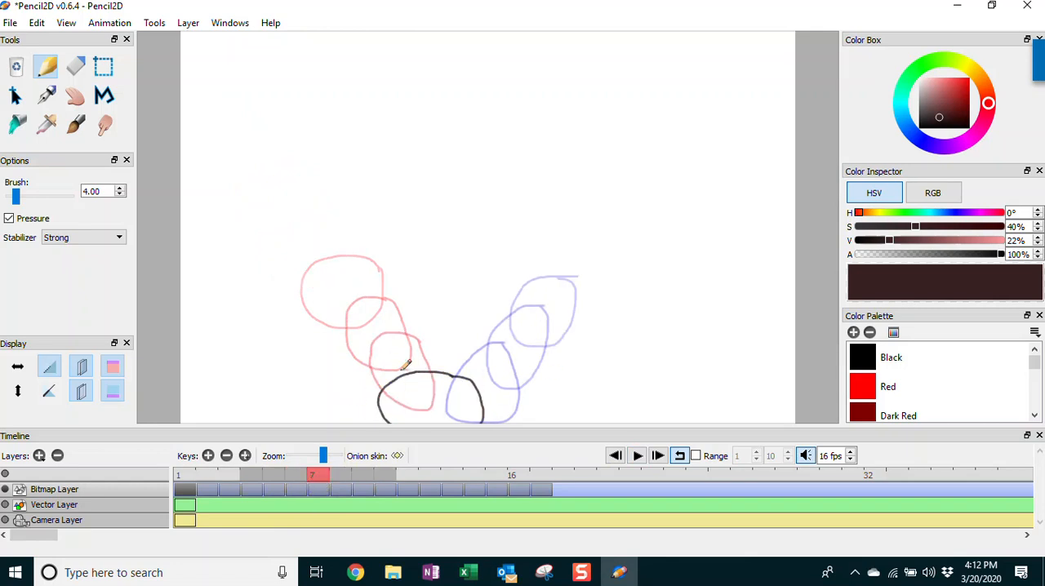
{"action": "left_click", "coordinate": [335, 480]}
{"action": "left_click", "coordinate": [360, 481]}
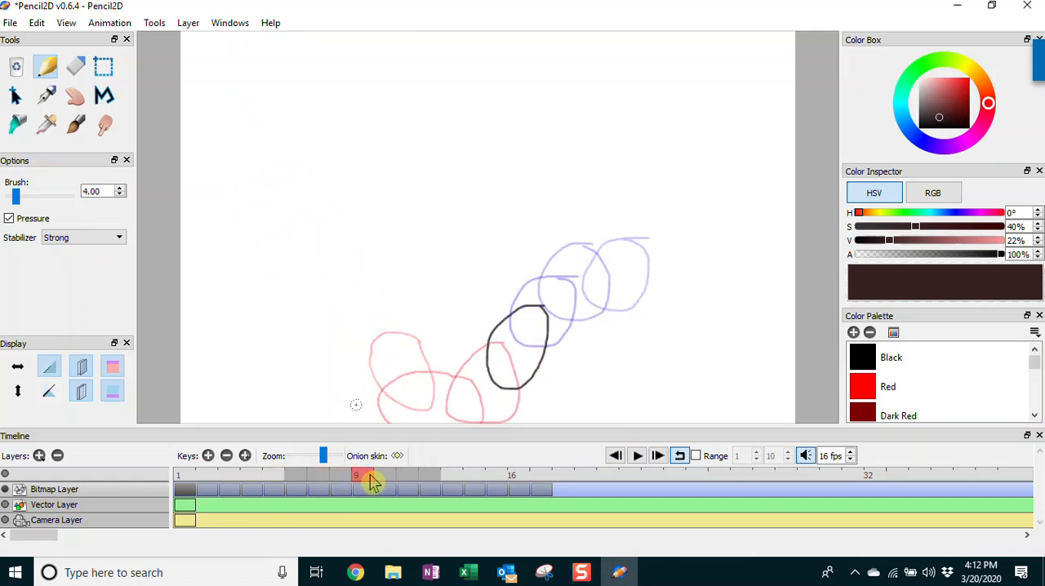
{"action": "left_click", "coordinate": [382, 481]}
{"action": "left_click", "coordinate": [407, 481]}
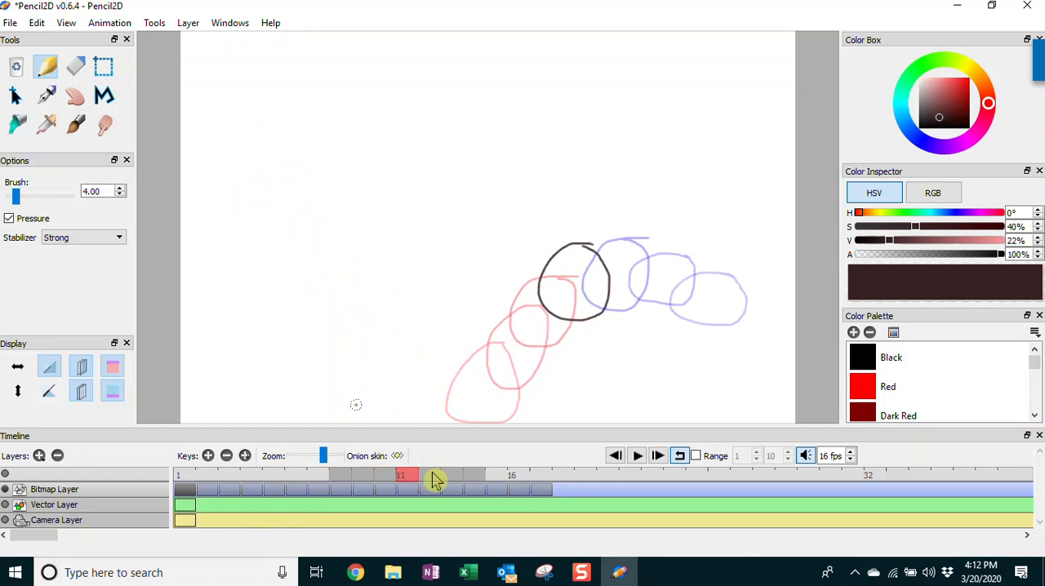
{"action": "left_click", "coordinate": [433, 481]}
{"action": "left_click", "coordinate": [456, 482]}
{"action": "left_click", "coordinate": [477, 482]}
{"action": "left_click", "coordinate": [501, 483]}
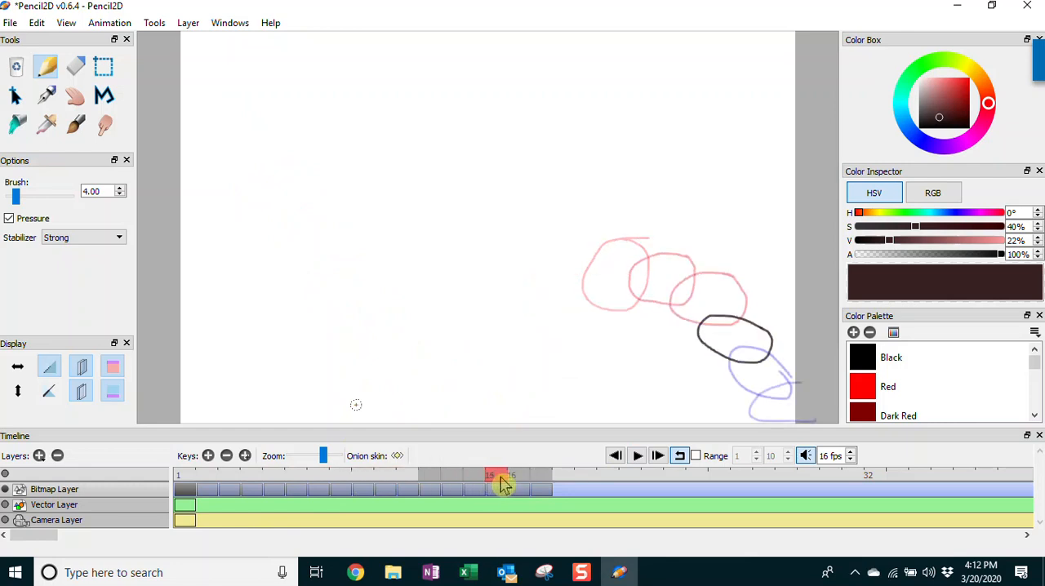
{"action": "left_click", "coordinate": [527, 483]}
{"action": "left_click", "coordinate": [542, 484]}
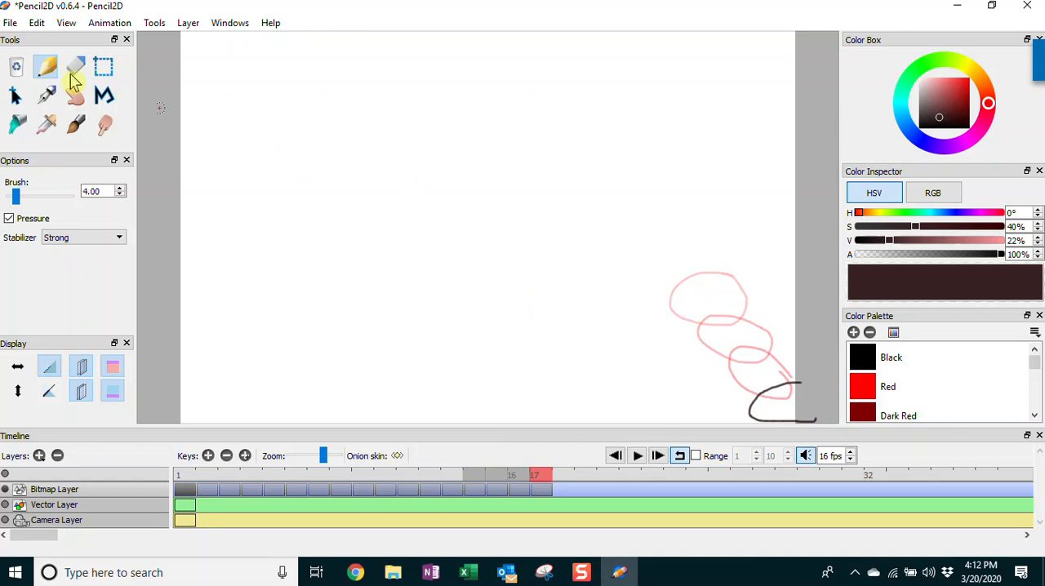
Save the animation as a PCLX file in the Pencil2D folder, named with the creator's full name followed by "Bouncing Ball 2D Animation"
{"action": "left_click", "coordinate": [10, 23]}
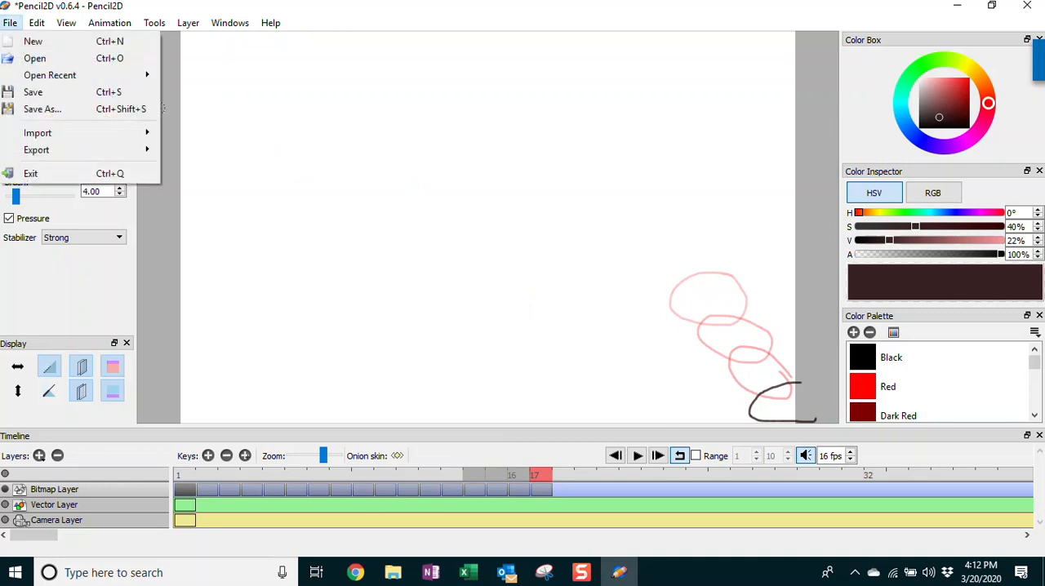
{"action": "left_click", "coordinate": [41, 109]}
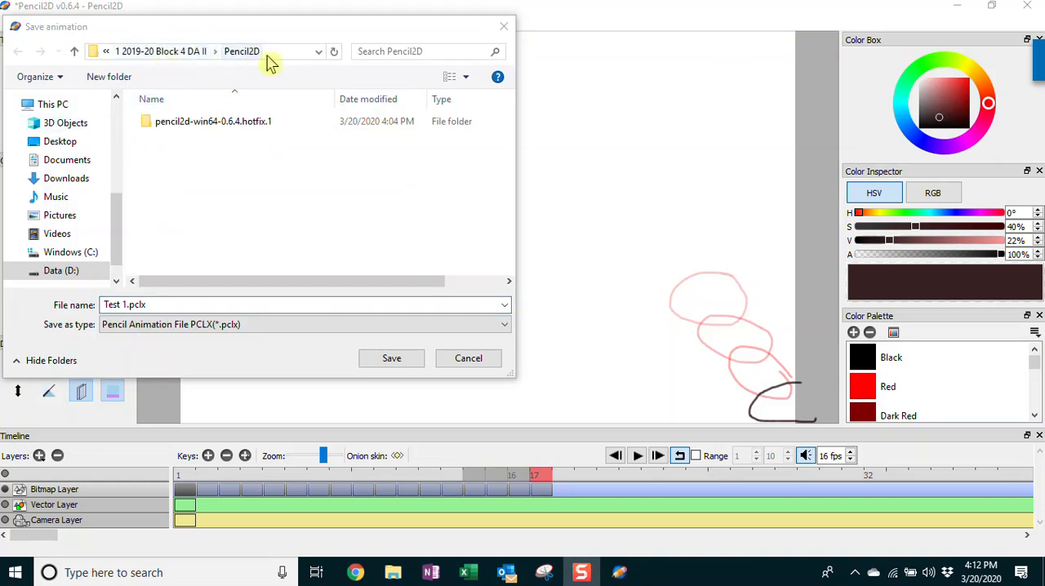
{"action": "left_click", "coordinate": [172, 306]}
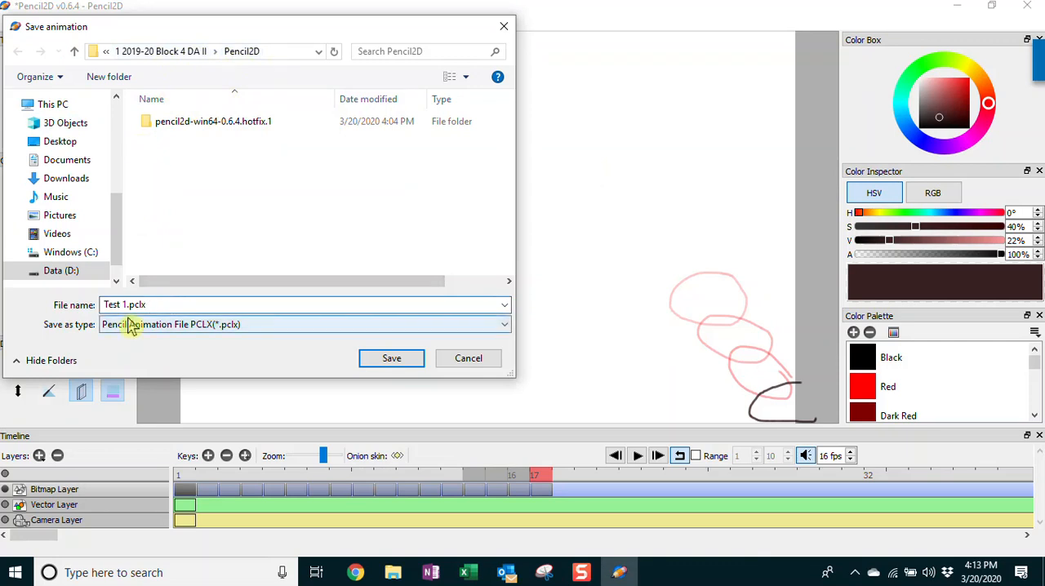
{"action": "left_click_drag", "start_coordinate": [125, 304], "coordinate": [82, 351]}
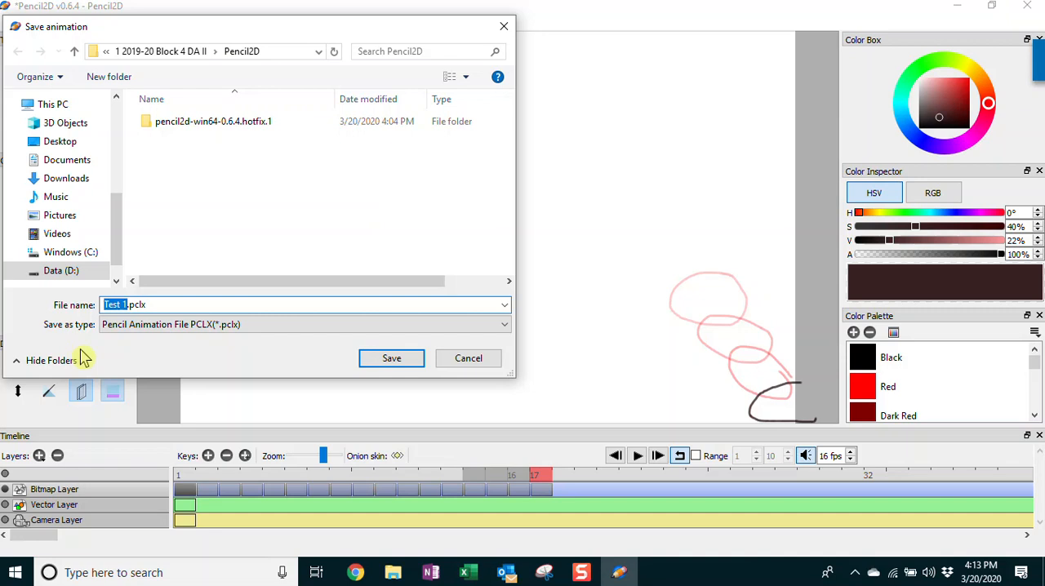
{"action": "type", "text": "Rachel Gir"}
{"action": "type", "text": "ot"}
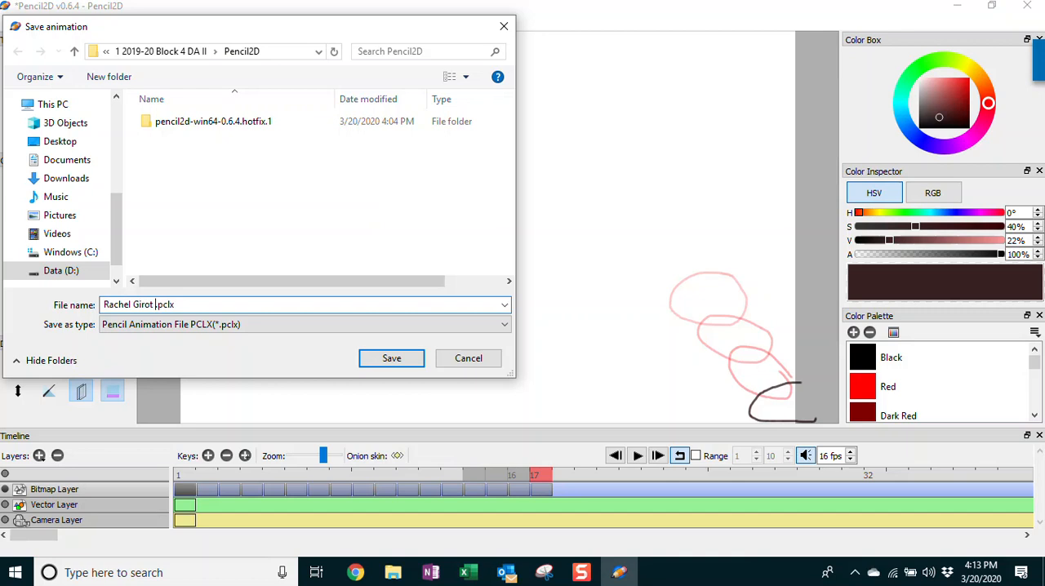
{"action": "type", "text": "Bouncing Ball Animation"}
{"action": "left_click", "coordinate": [217, 304]}
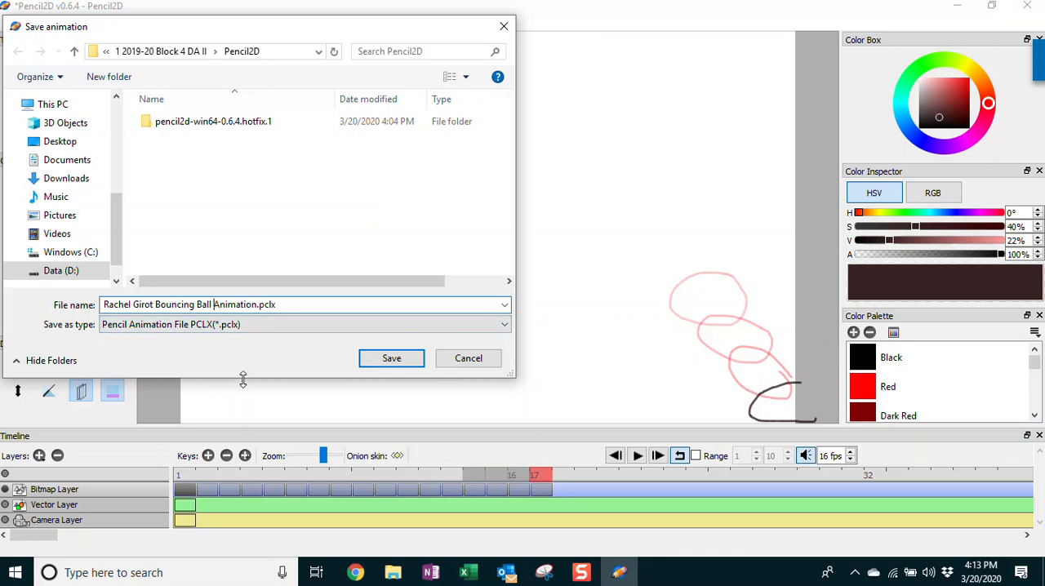
{"action": "type", "text": "2D"}
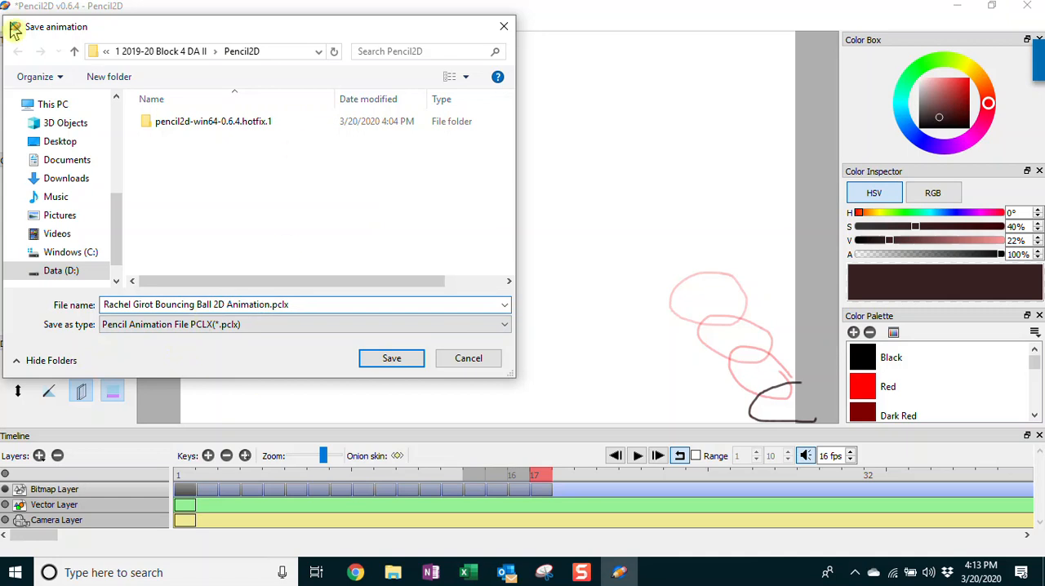
{"action": "left_click", "coordinate": [393, 360]}
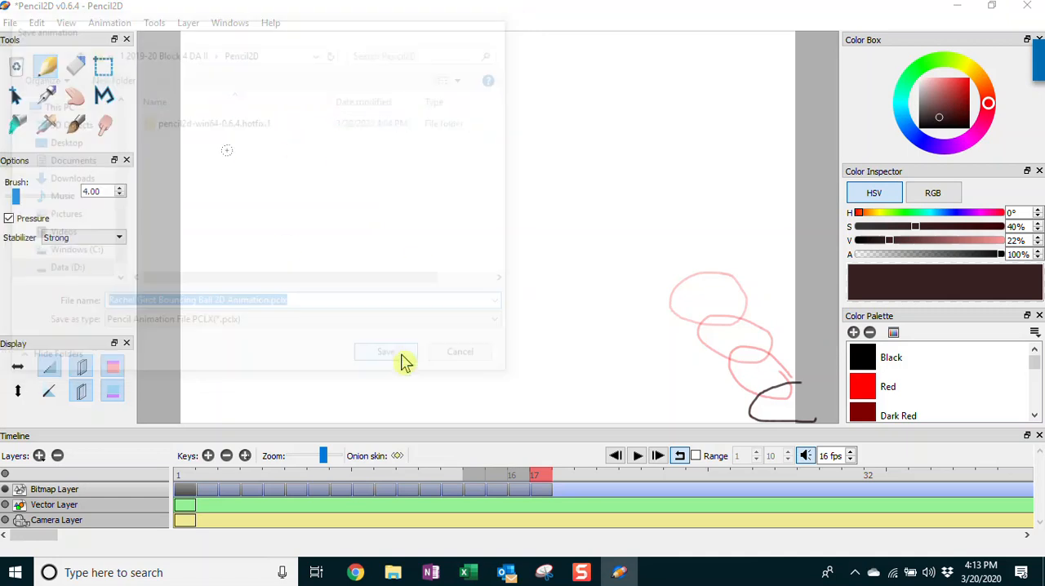